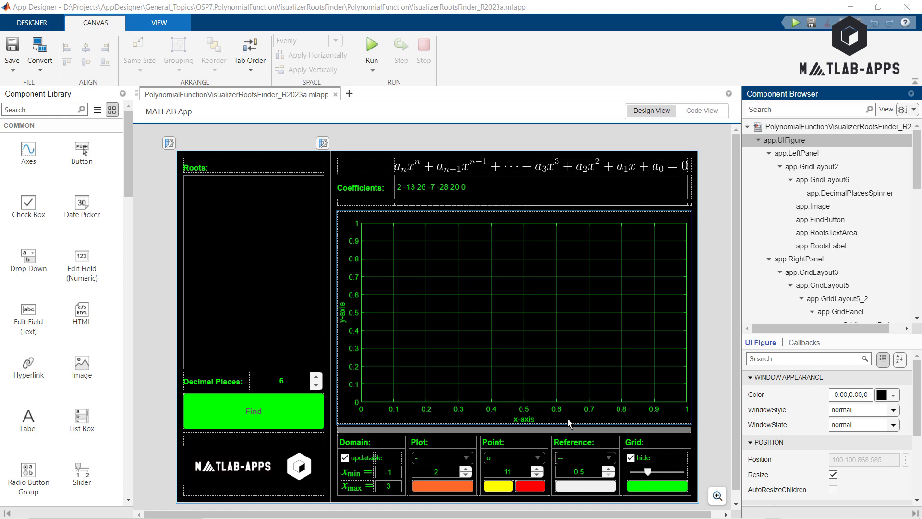
Run the app and maximize its window to show the sixth-degree polynomial from -1 to 3
left_click(365, 48)
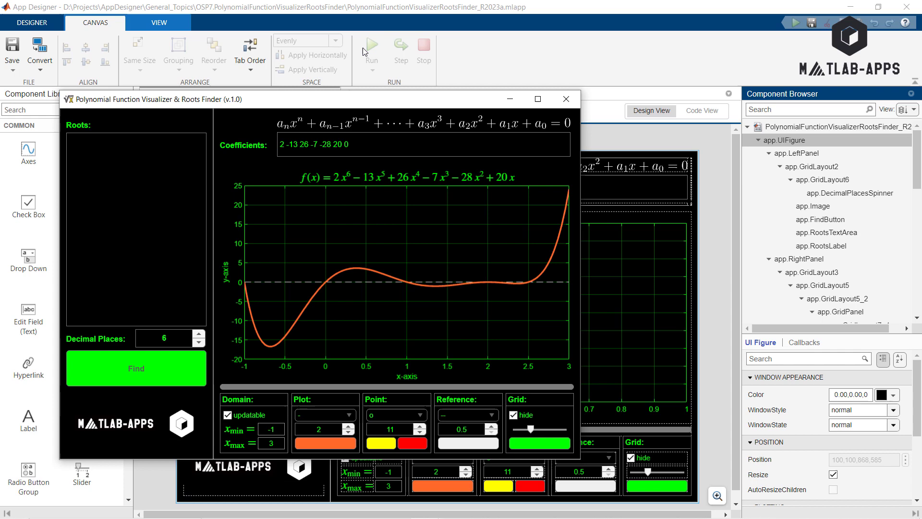
left_click(538, 99)
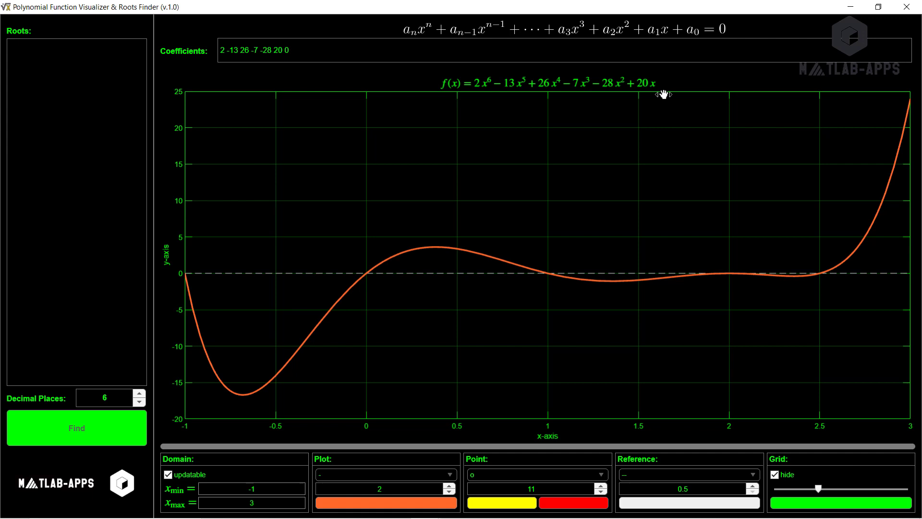
Find and mark the polynomial's roots, then change x_min to -2
left_click(97, 441)
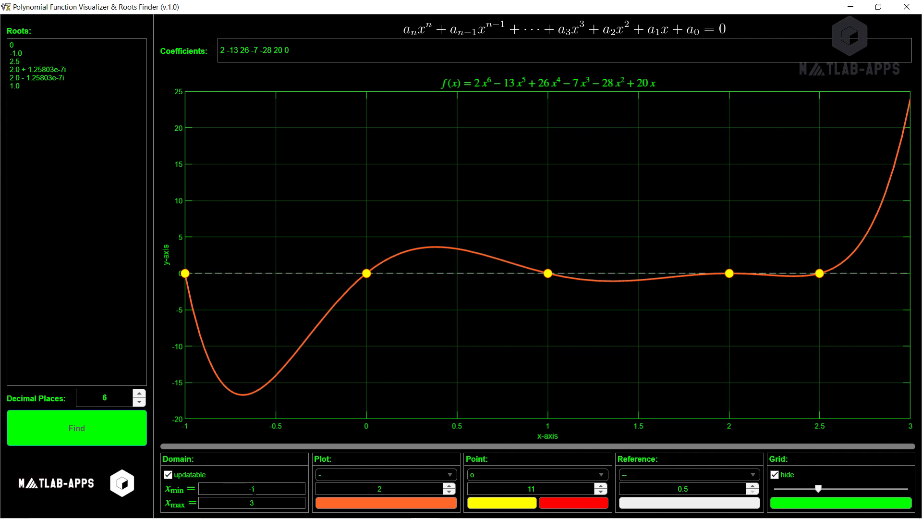
key("BackSpace")
key("BackSpace")
type("-2")
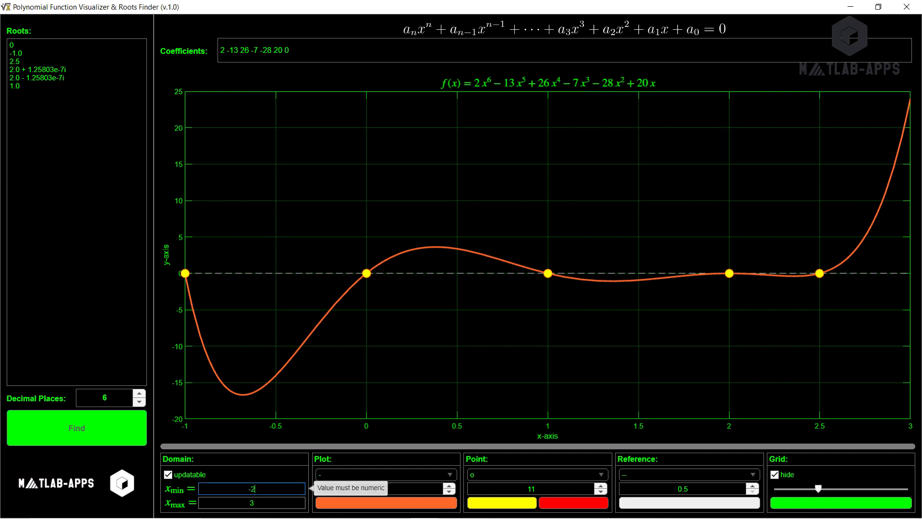
key("Return")
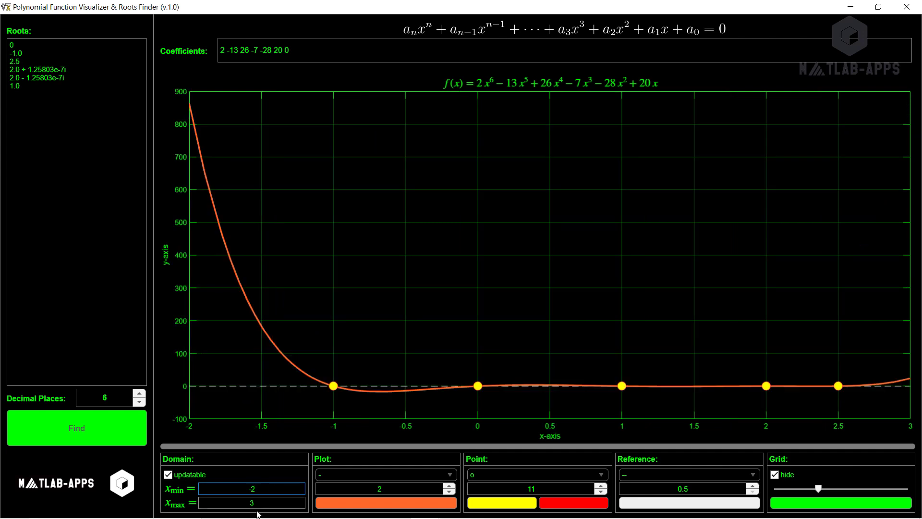
Widen x_max to 4, then restore the domain to -1 through 3
left_click(258, 502)
key("BackSpace")
type("4")
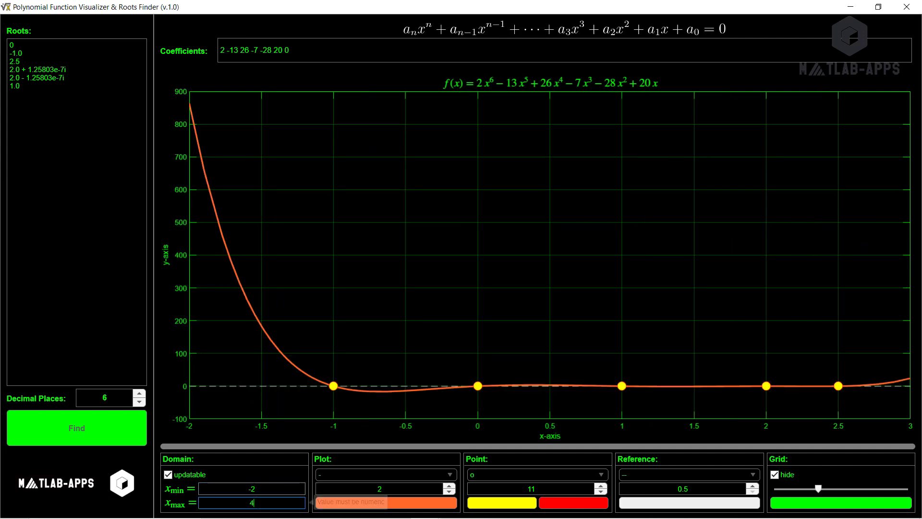
key("Return")
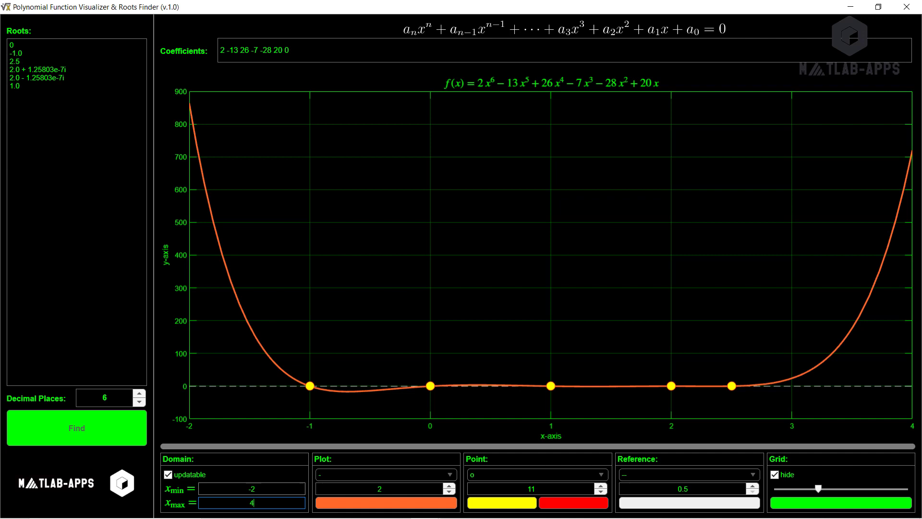
left_click(253, 488)
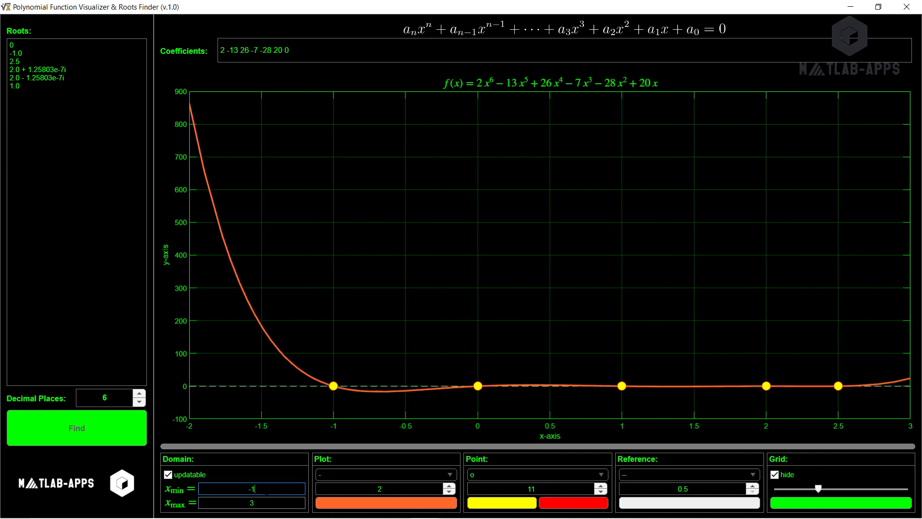
key("Return")
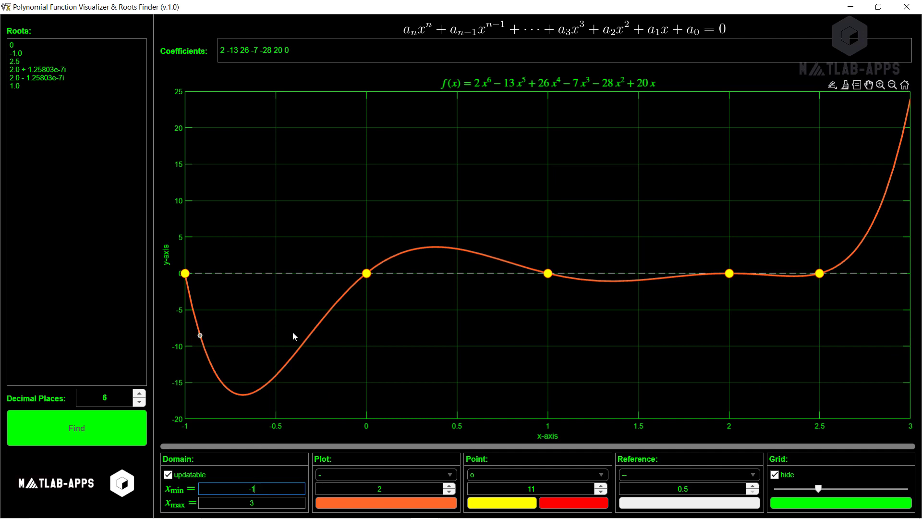
Draw the curve as a light-grey dotted line with width 4.4
left_click(454, 504)
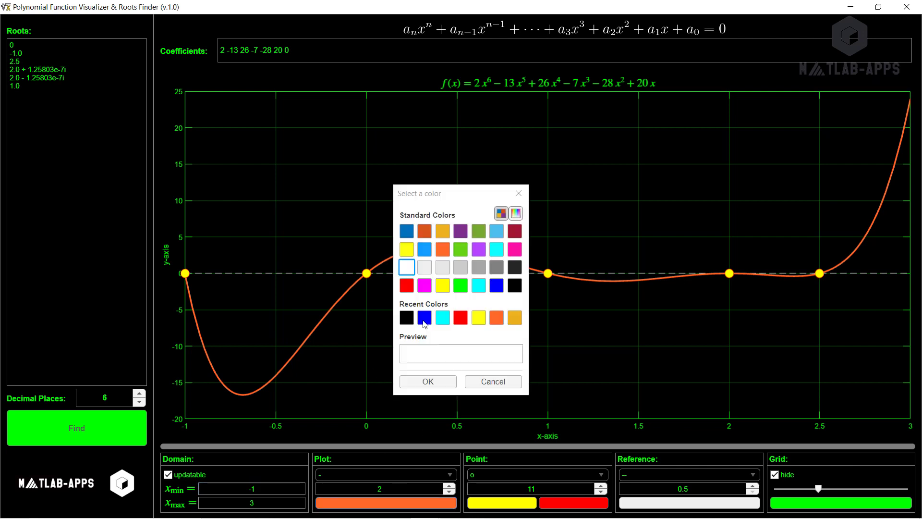
left_click(444, 268)
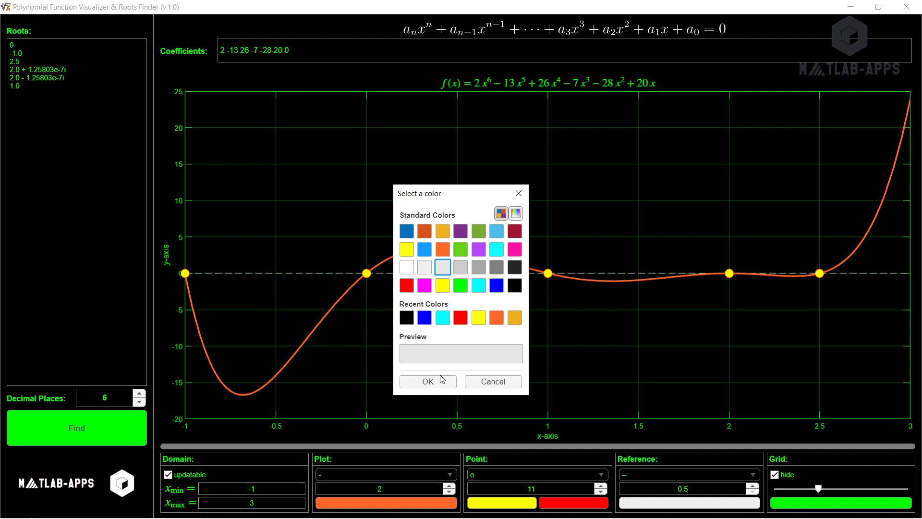
left_click(427, 381)
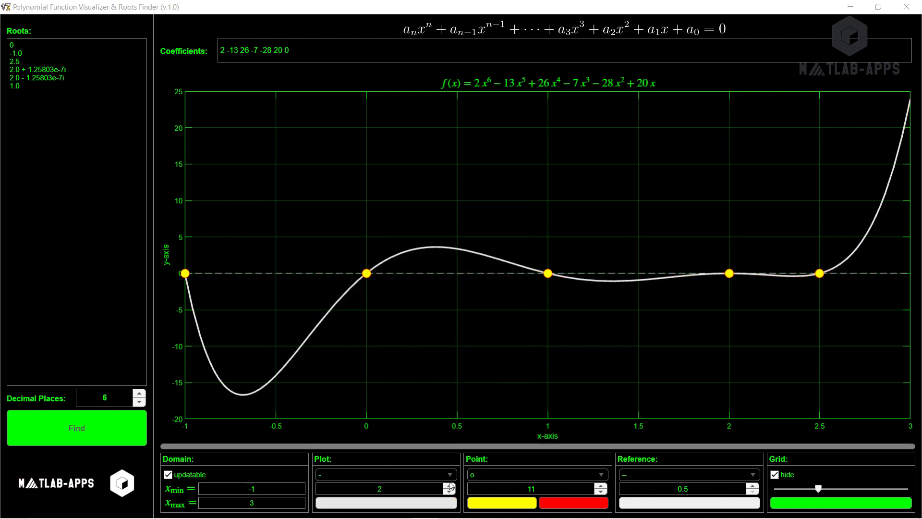
left_click(450, 486)
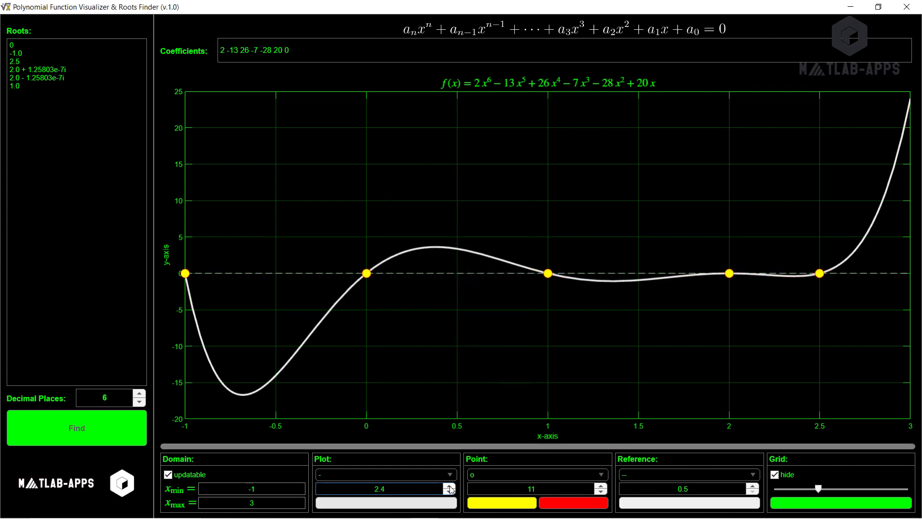
left_click(450, 486)
left_click(450, 486)
left_click(450, 486)
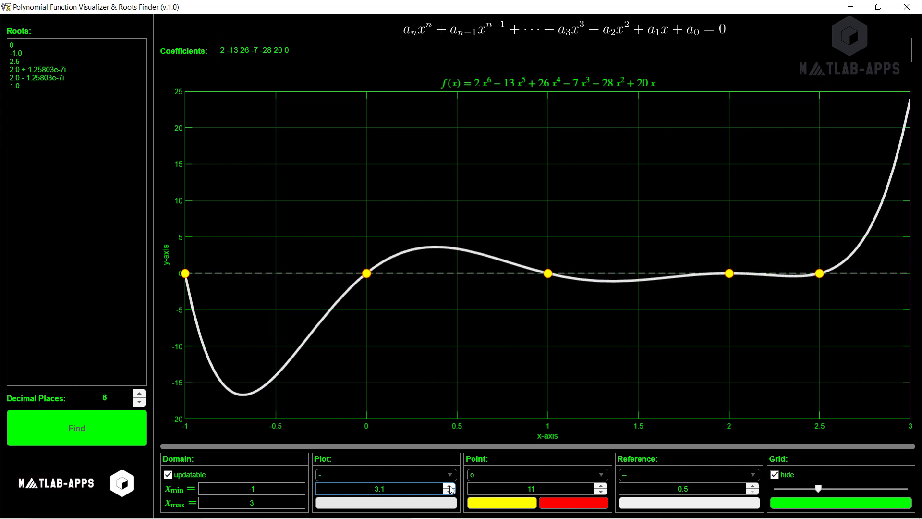
left_click(450, 486)
left_click(450, 486)
left_click(449, 486)
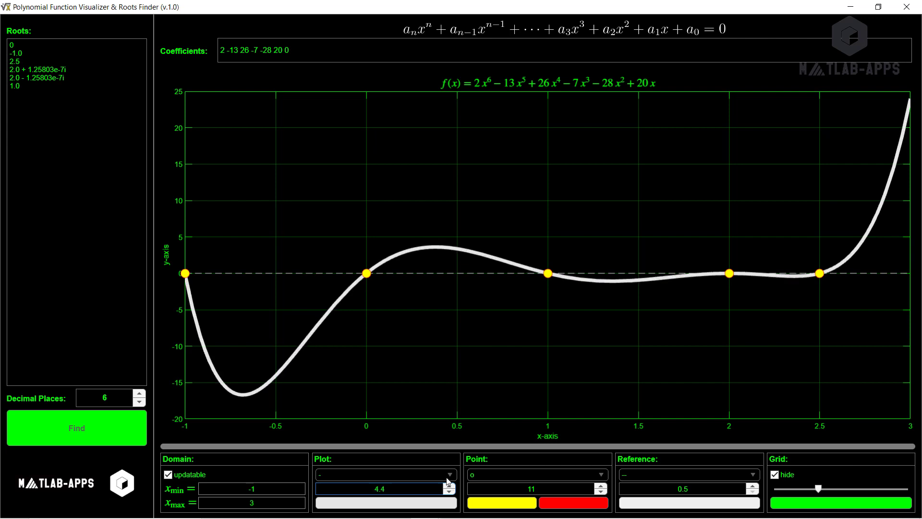
left_click(452, 476)
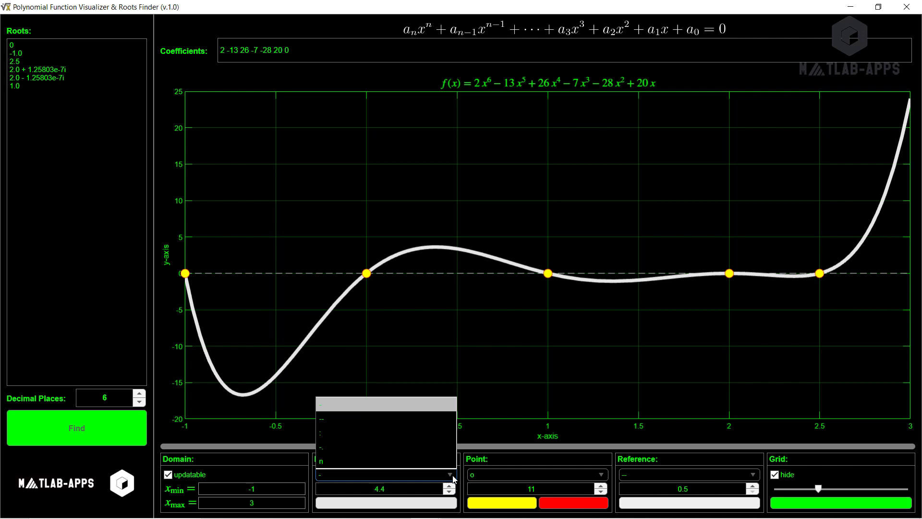
left_click(397, 433)
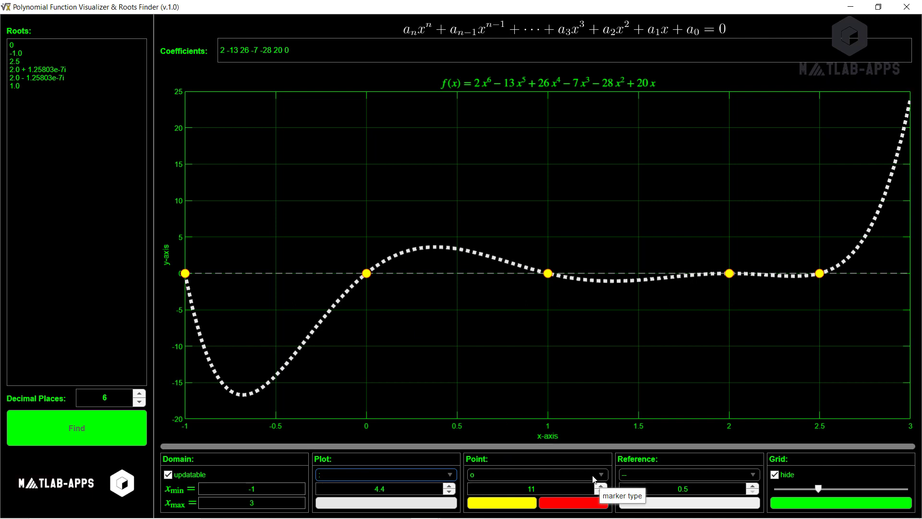
Change the root markers to squares and enlarge them to size 18.6
left_click(595, 478)
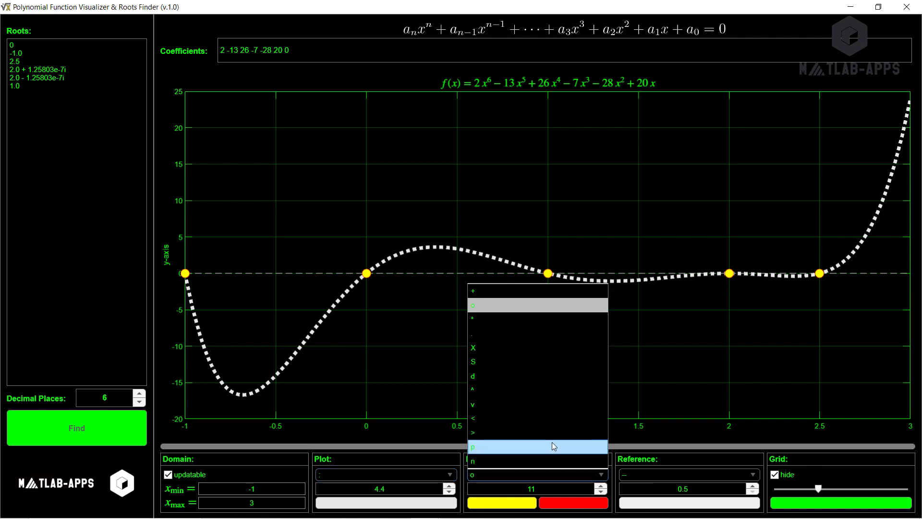
left_click(552, 447)
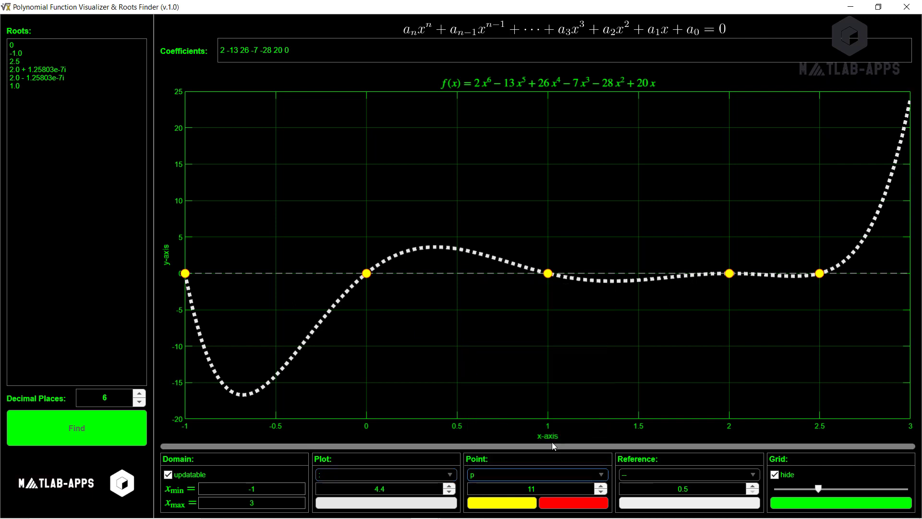
left_click(558, 474)
left_click(489, 375)
left_click(530, 475)
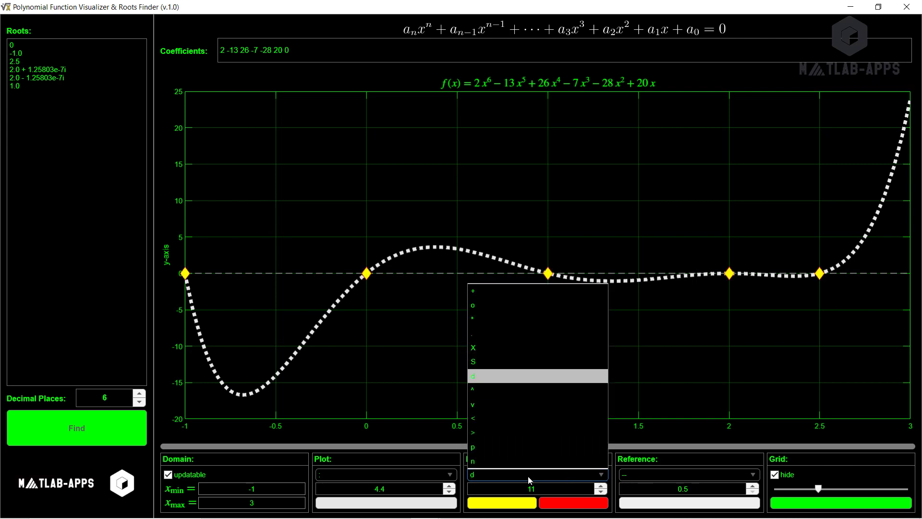
left_click(489, 364)
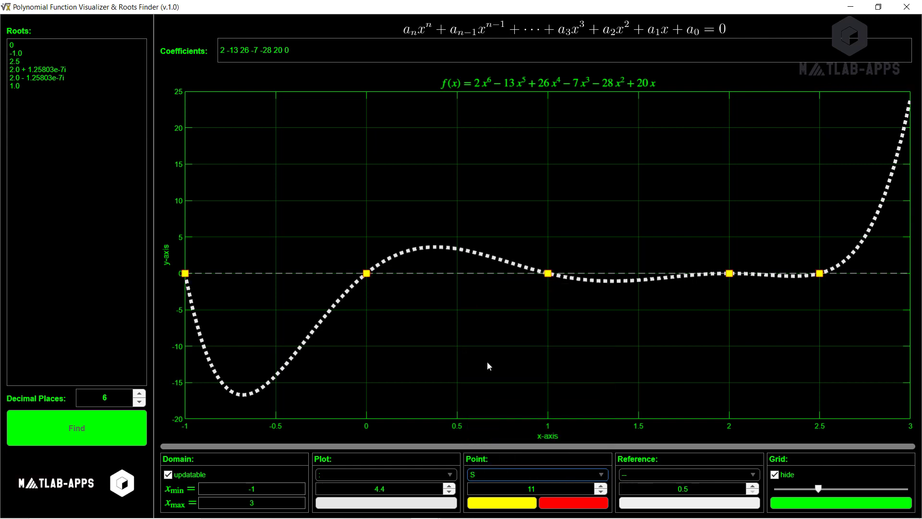
left_click(603, 485)
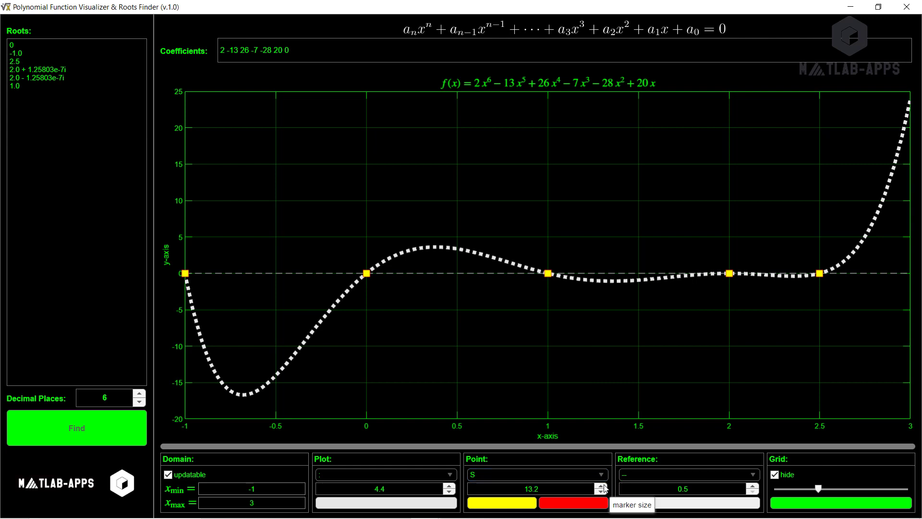
left_click(603, 485)
left_click(603, 485)
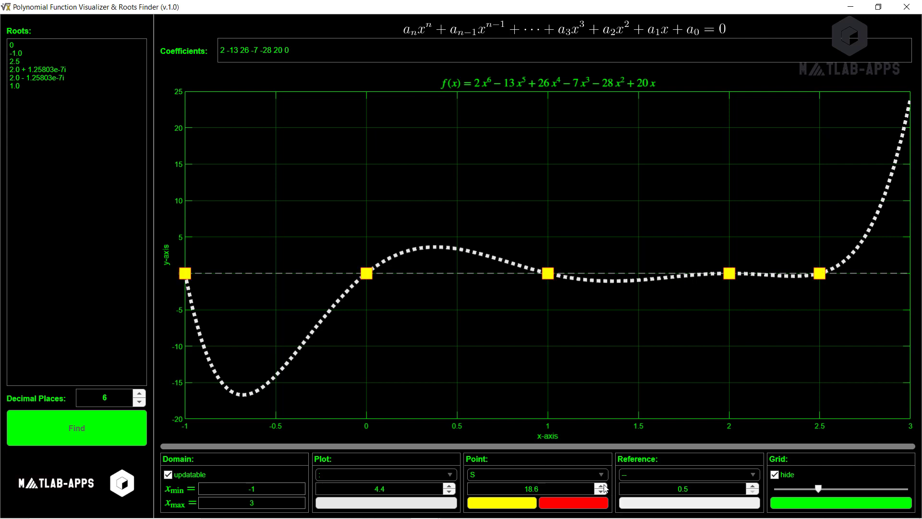
Give the root markers a cyan fill and orange edges
left_click(505, 510)
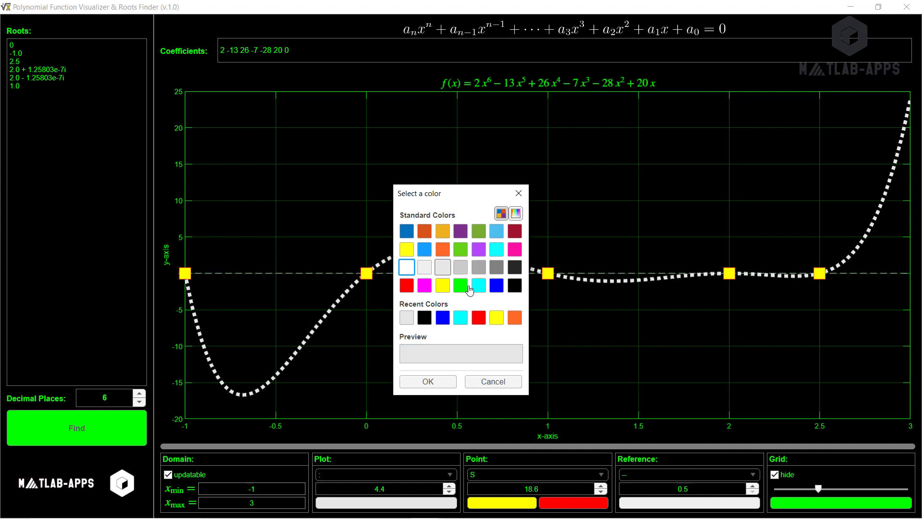
left_click(471, 289)
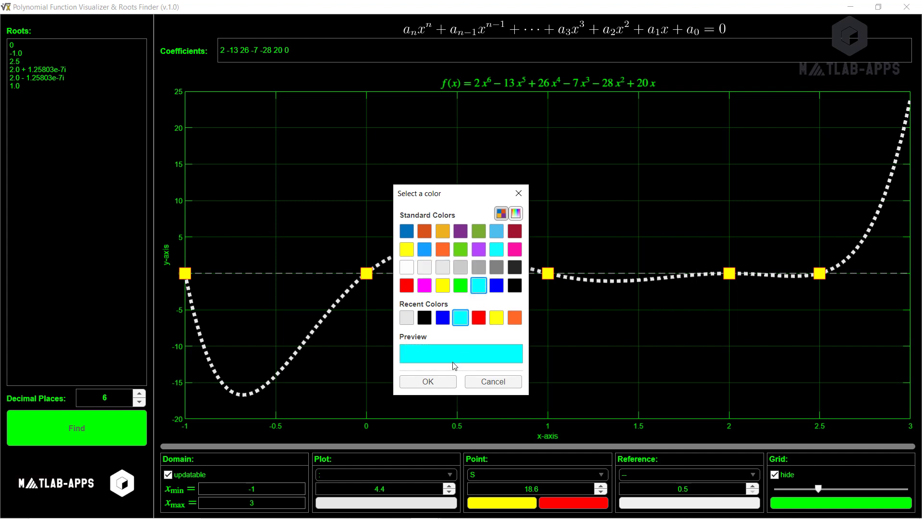
left_click(442, 384)
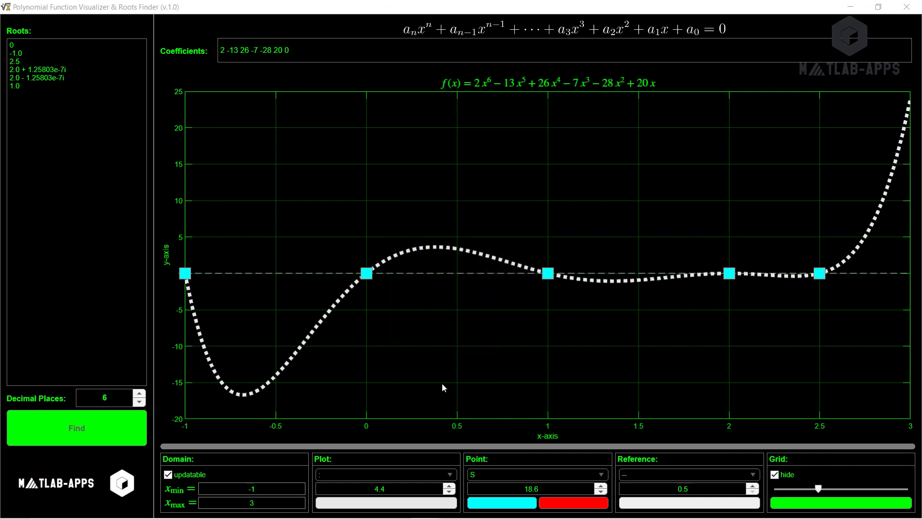
left_click(555, 504)
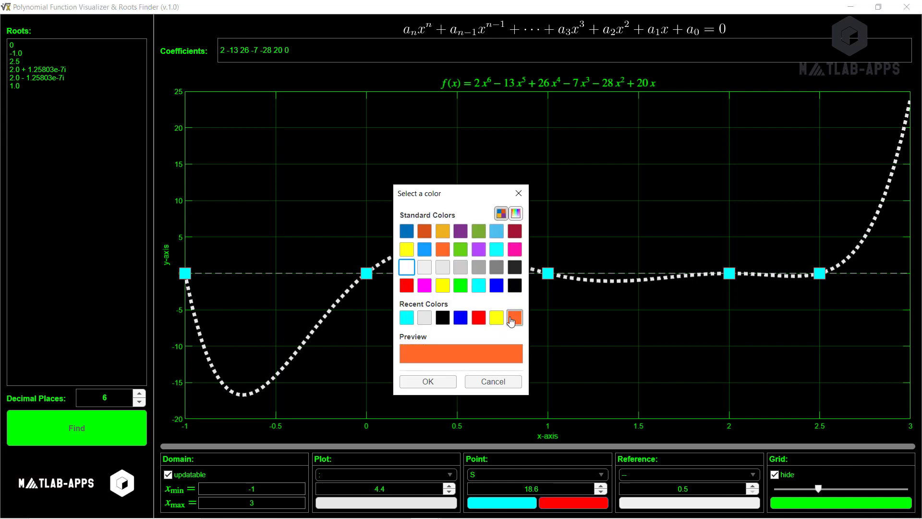
left_click(515, 317)
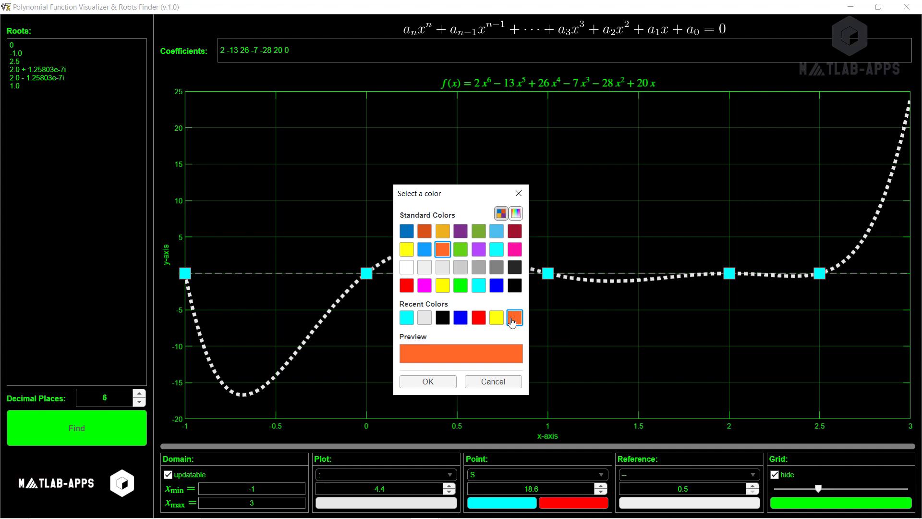
left_click(428, 381)
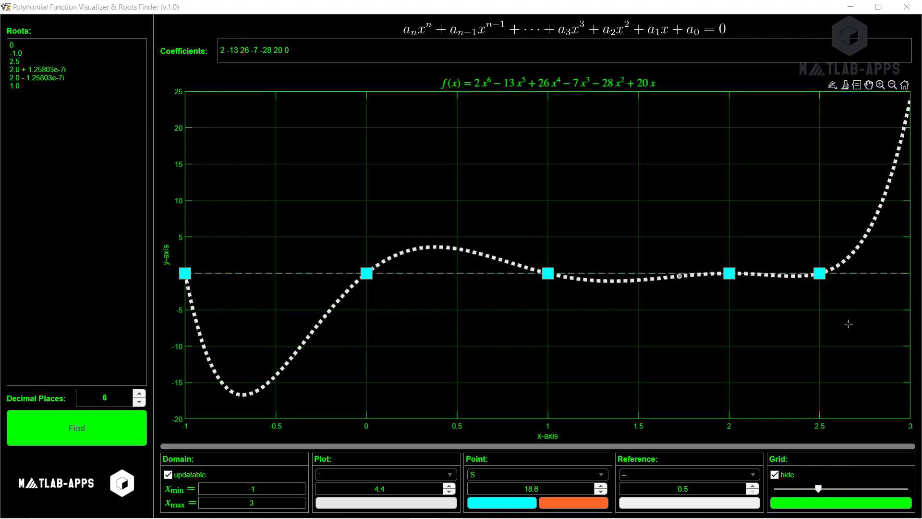
left_click(729, 507)
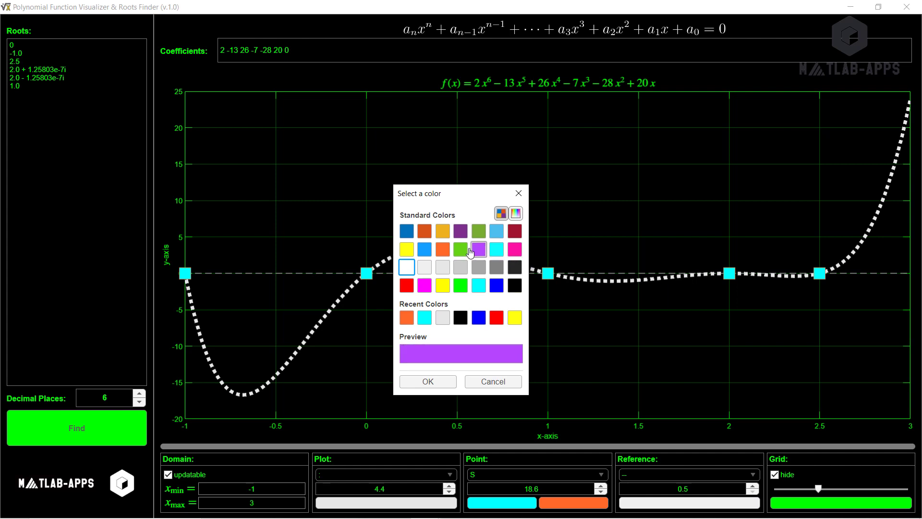
Make the reference line solid yellow at width 1.9 and adjust the grid opacity slider
left_click(514, 320)
left_click(427, 380)
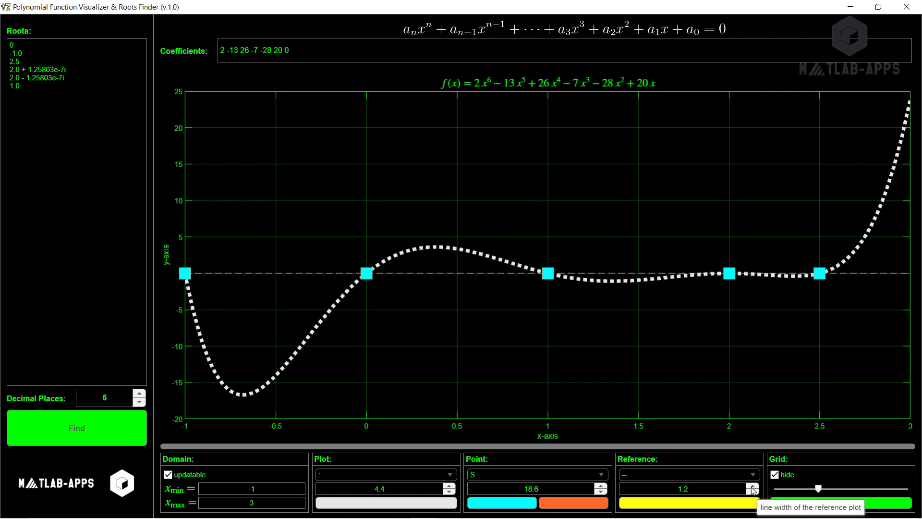
left_click(752, 486)
left_click(752, 486)
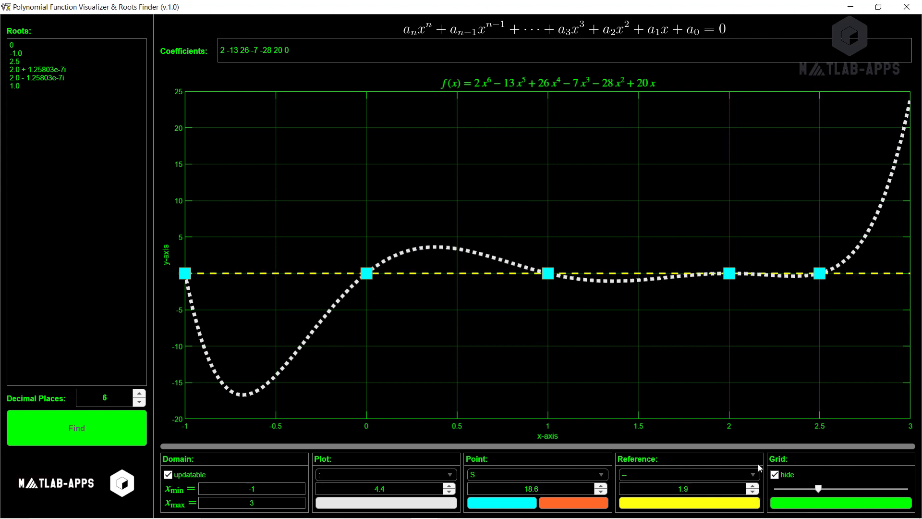
left_click(753, 475)
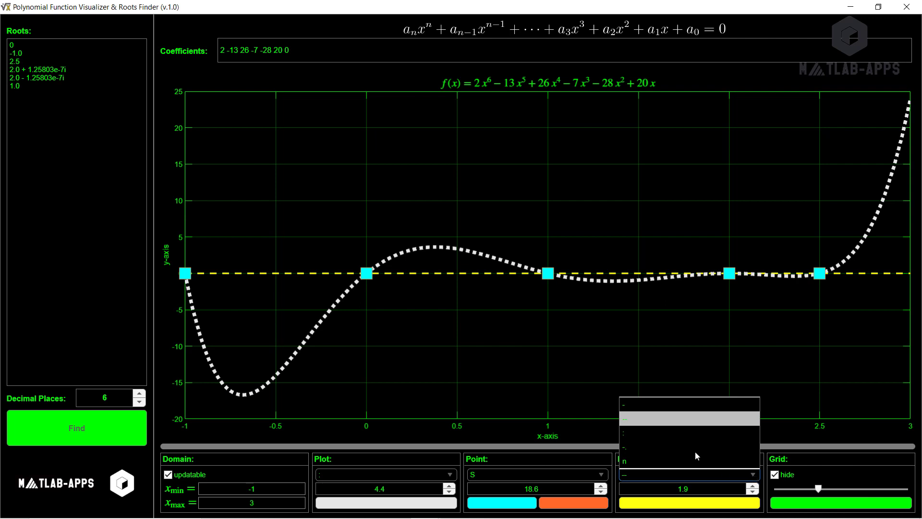
left_click(648, 401)
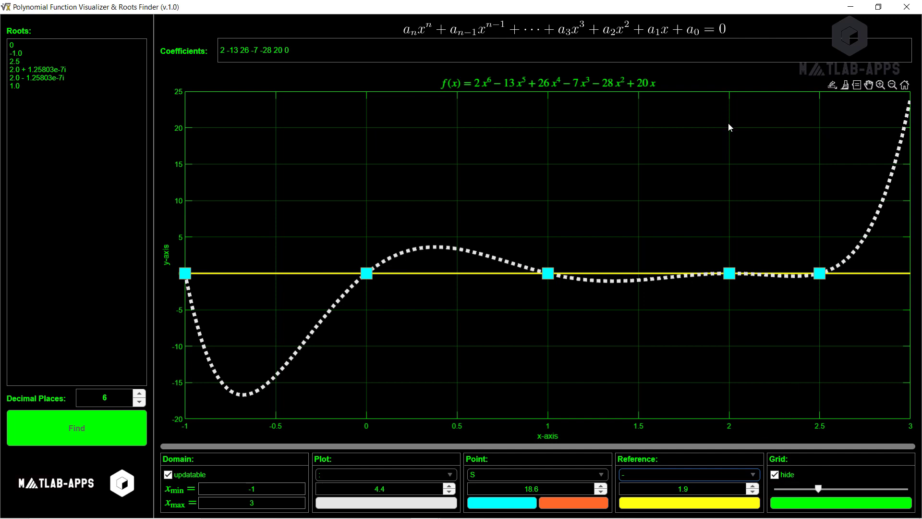
left_click_drag(818, 488, 896, 492)
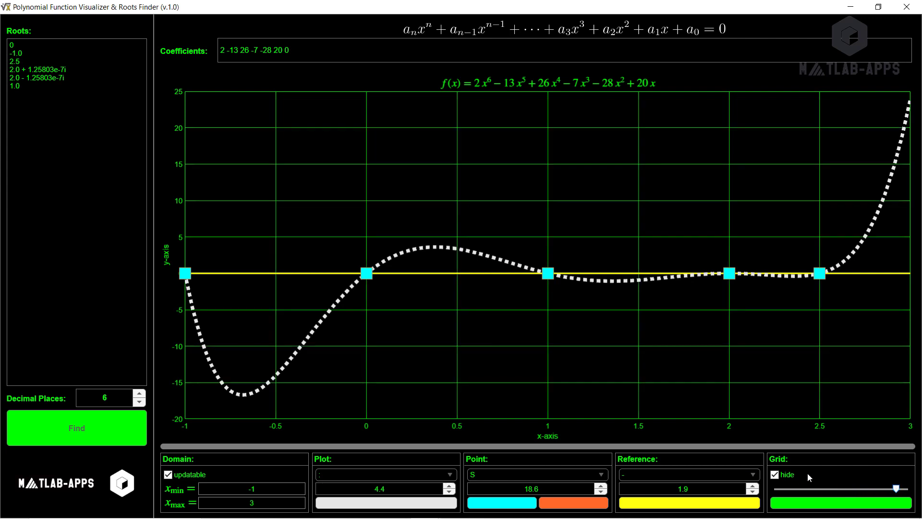
Recolour the grid grey and make it fainter, then select the reference width value
left_click(775, 475)
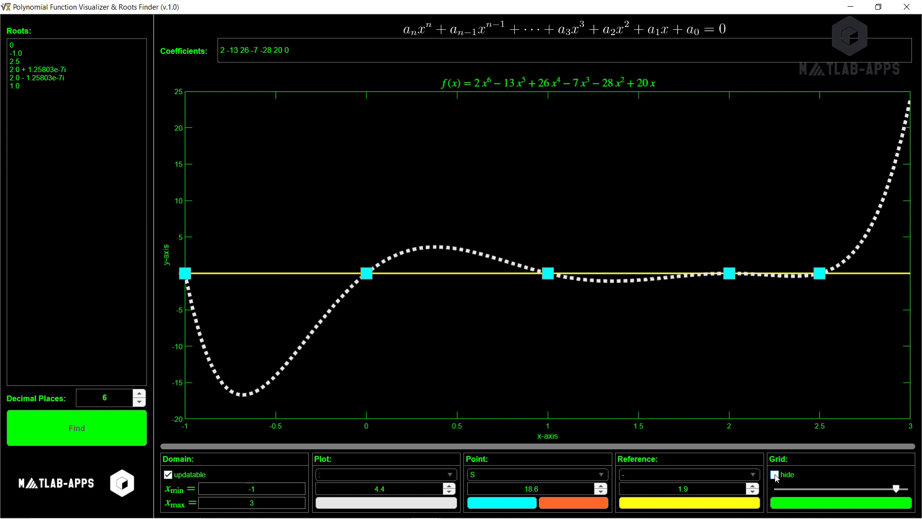
left_click(775, 475)
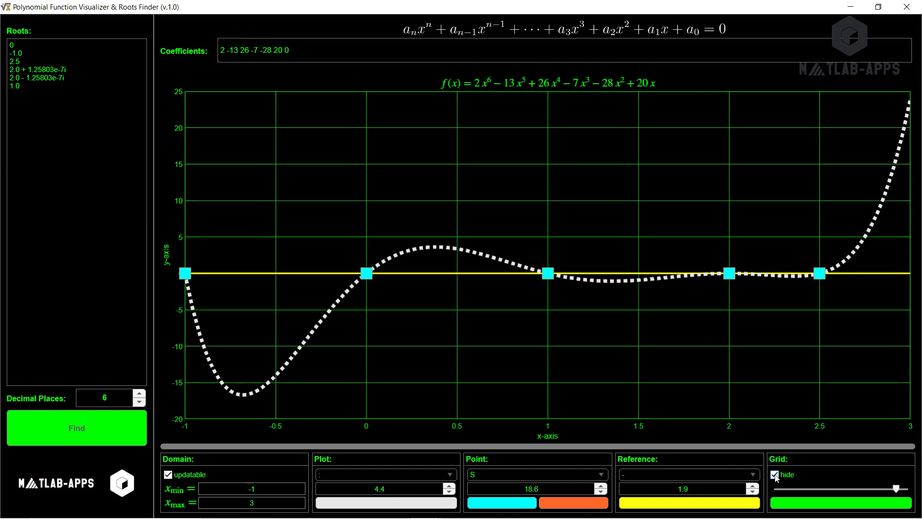
left_click(787, 502)
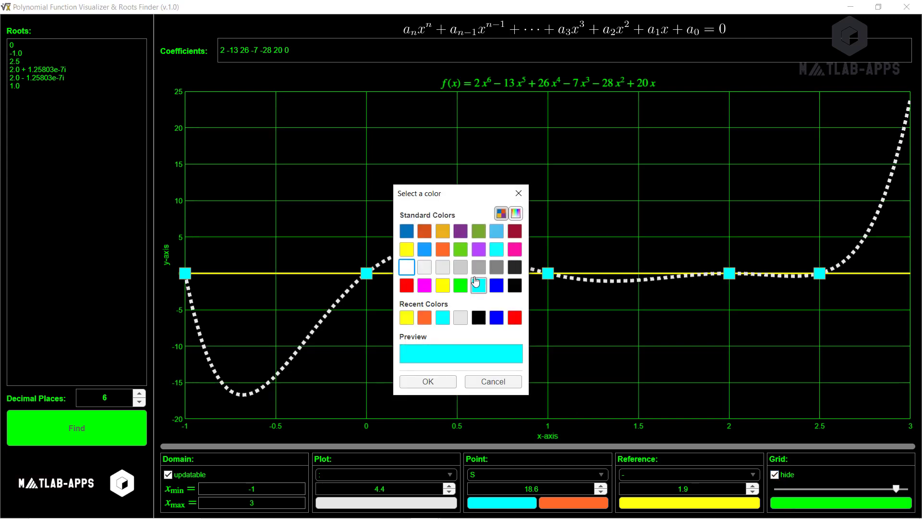
left_click(478, 267)
left_click(451, 381)
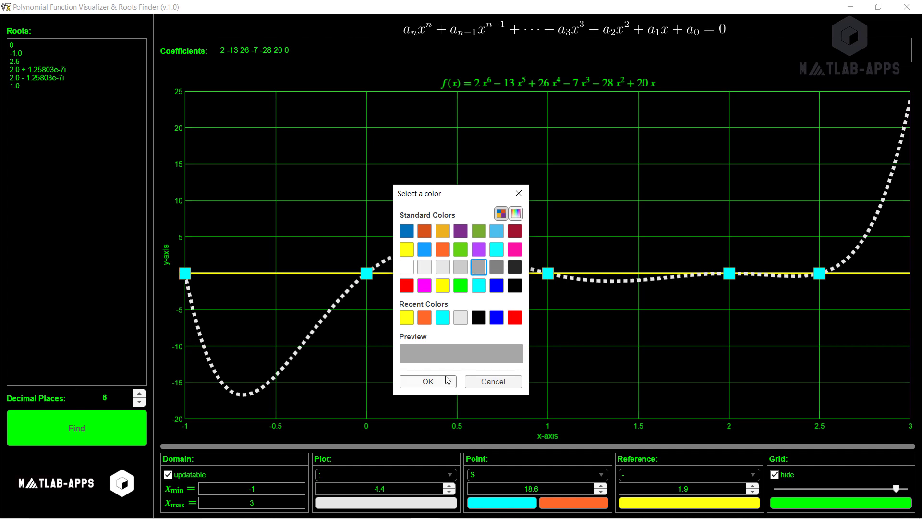
left_click_drag(896, 489, 832, 497)
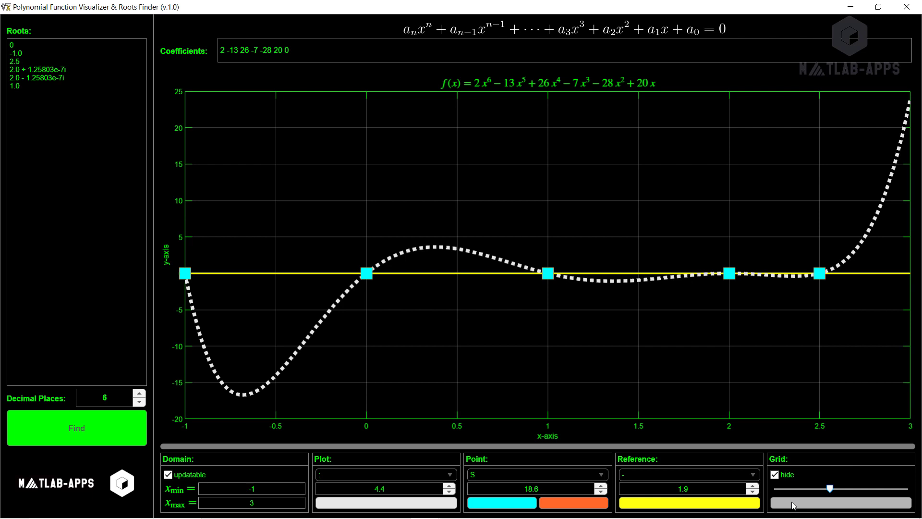
left_click(656, 493)
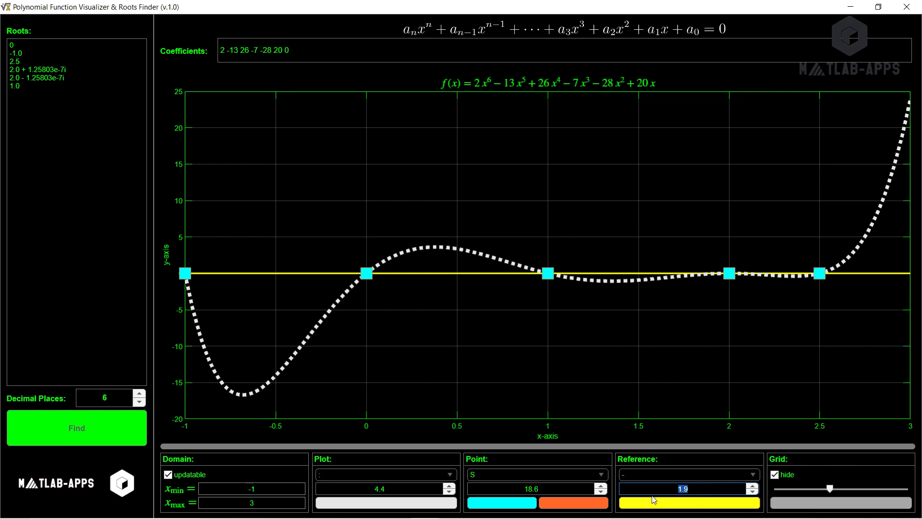
Set the reference line to width 0.5 with a dotted ':' style
type("0.5")
key("Return")
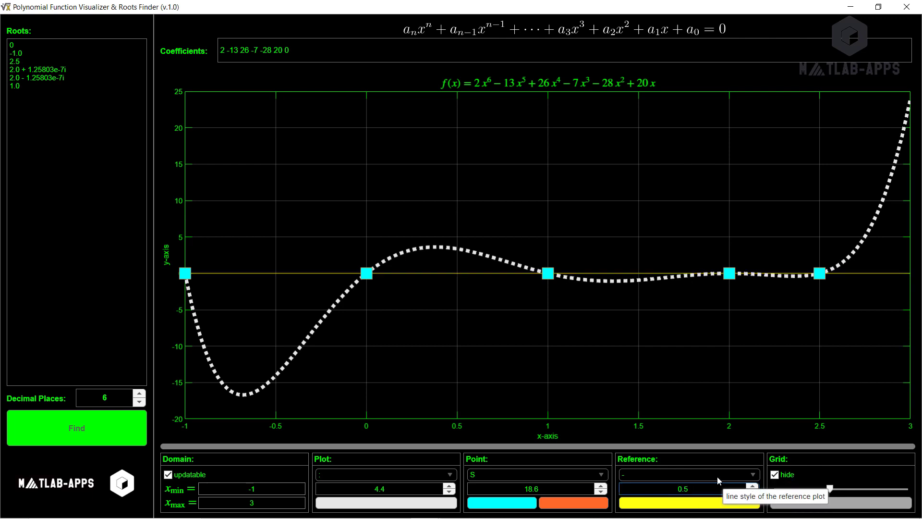
left_click(717, 477)
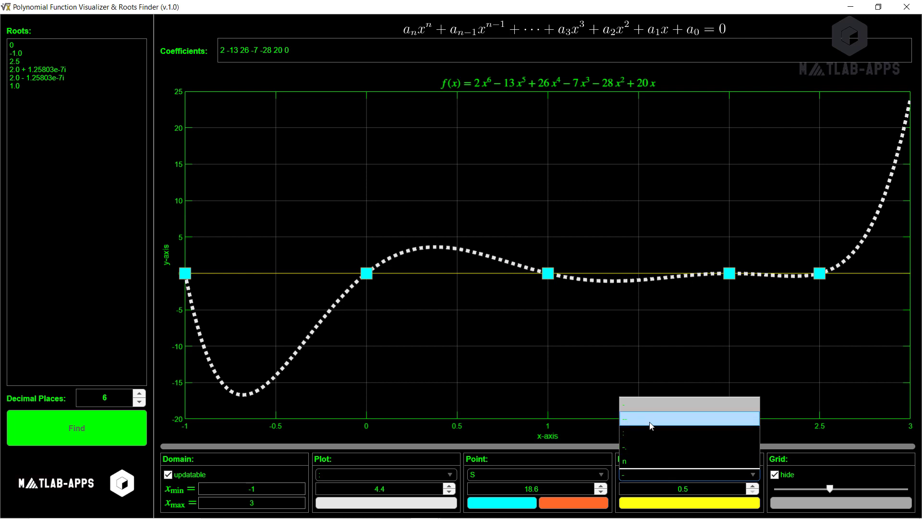
left_click(662, 430)
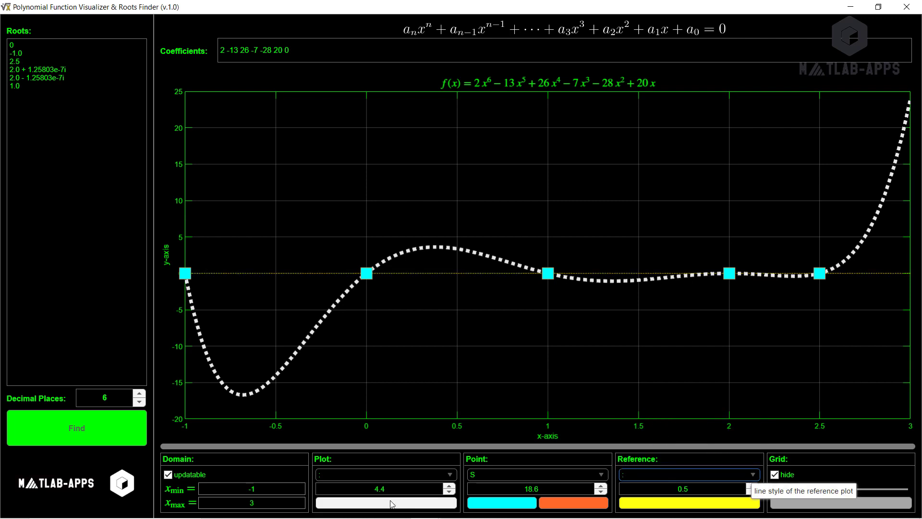
Make the curve a solid '-' line with width 2
left_click(447, 475)
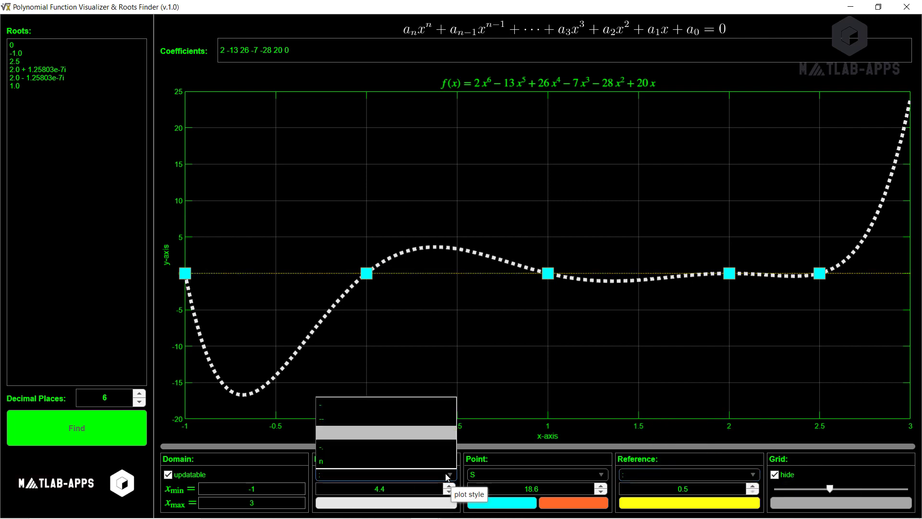
left_click(365, 405)
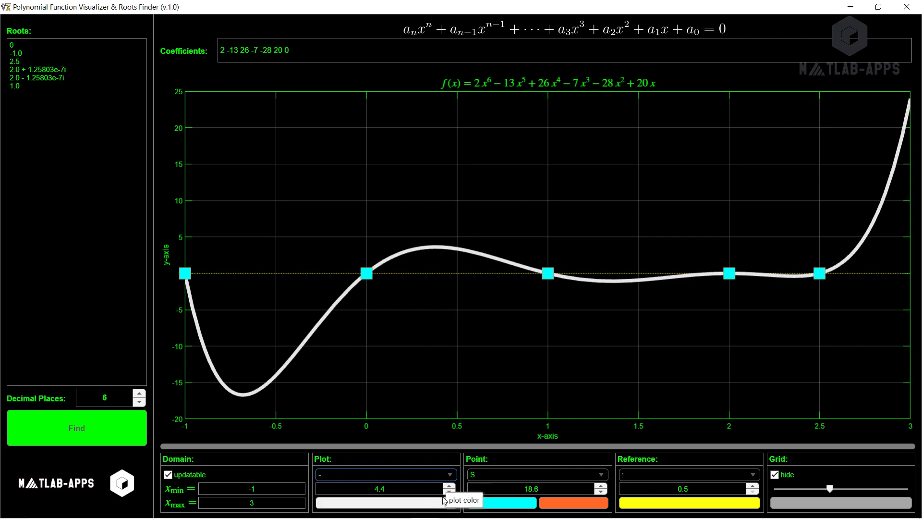
left_click(375, 489)
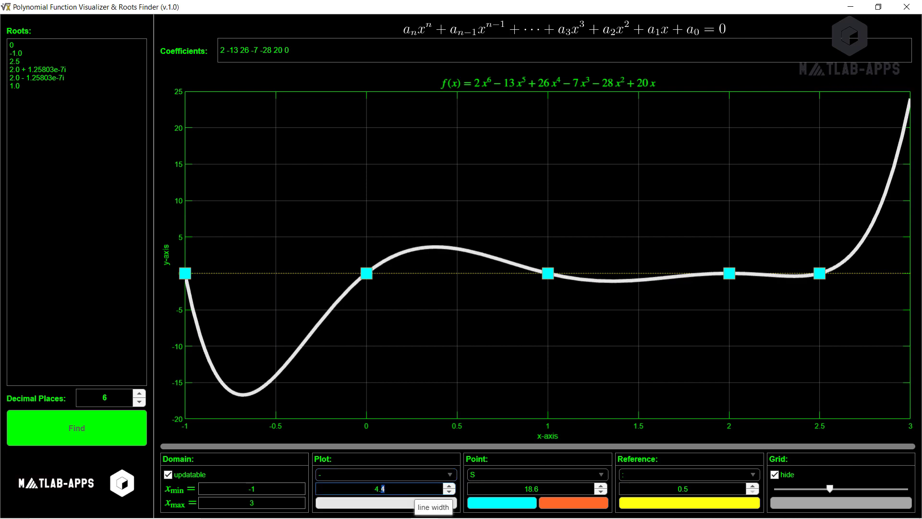
left_click_drag(383, 488, 374, 488)
type("2")
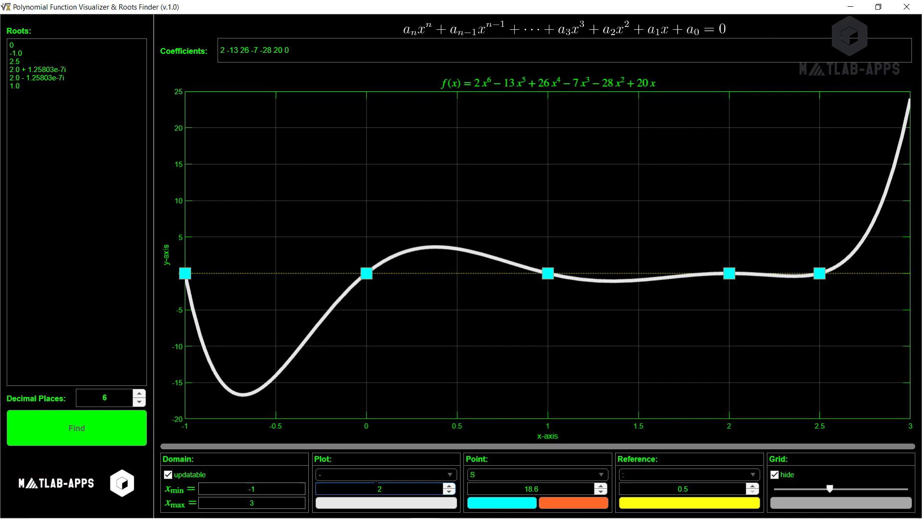
key("Return")
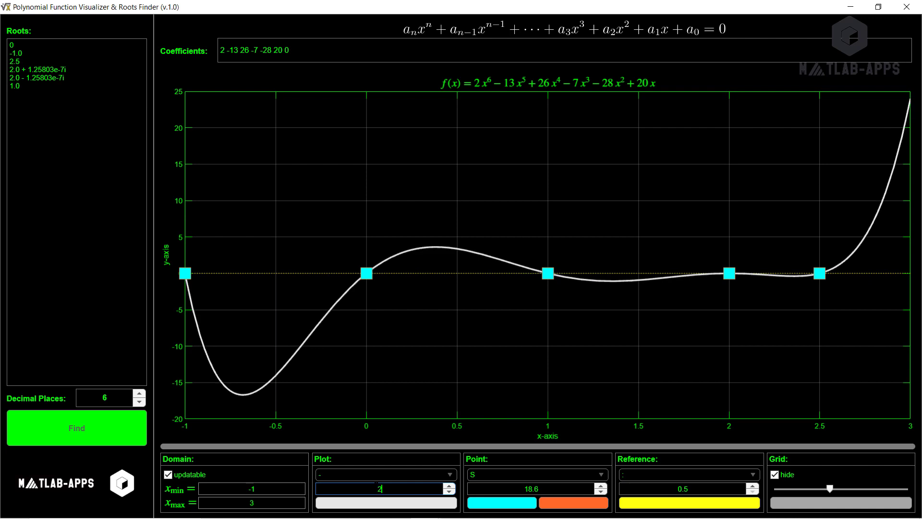
Replace the coefficients with '1 -10 23' and redraw the plot
left_click_drag(300, 53, 198, 58)
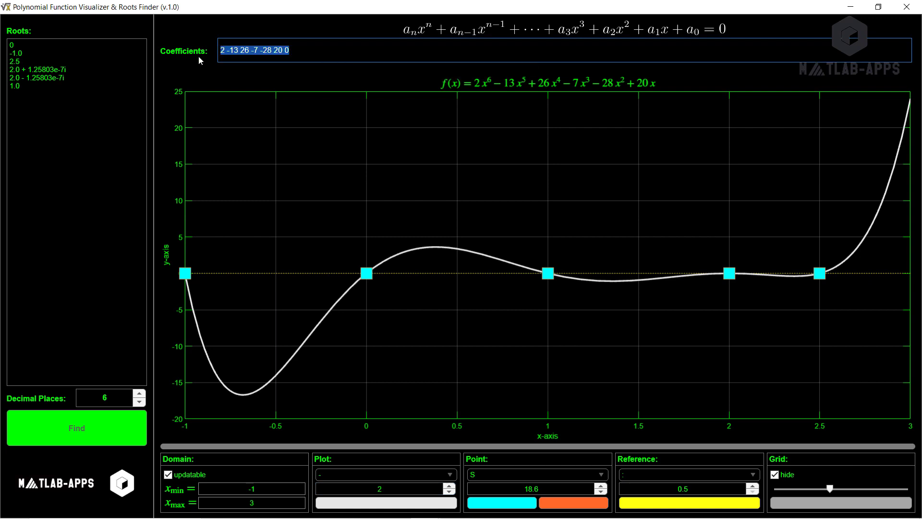
key("BackSpace")
type("1")
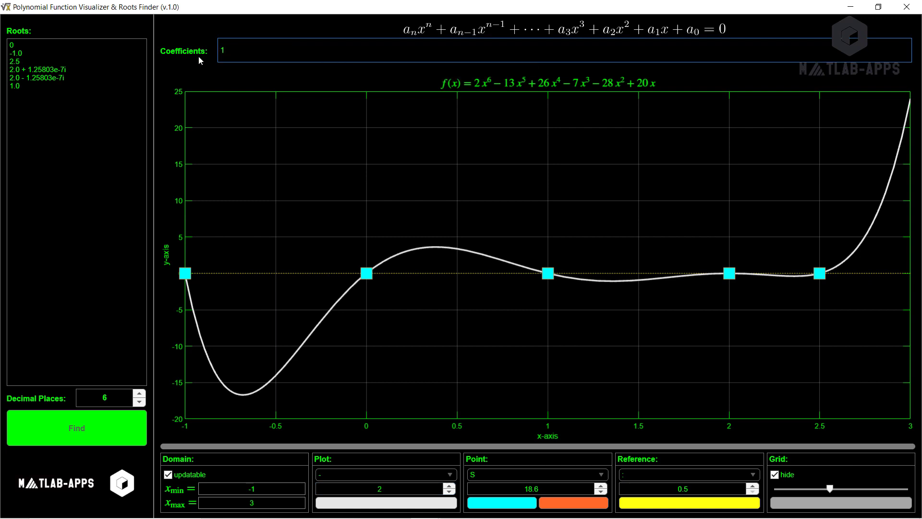
type(" -10 23")
left_click(511, 102)
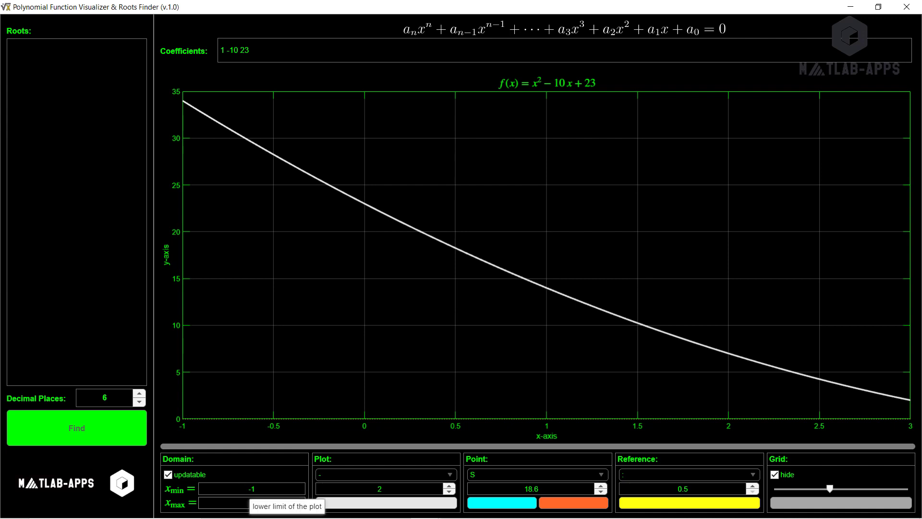
Set the x range to 3 through 7
left_click(251, 489)
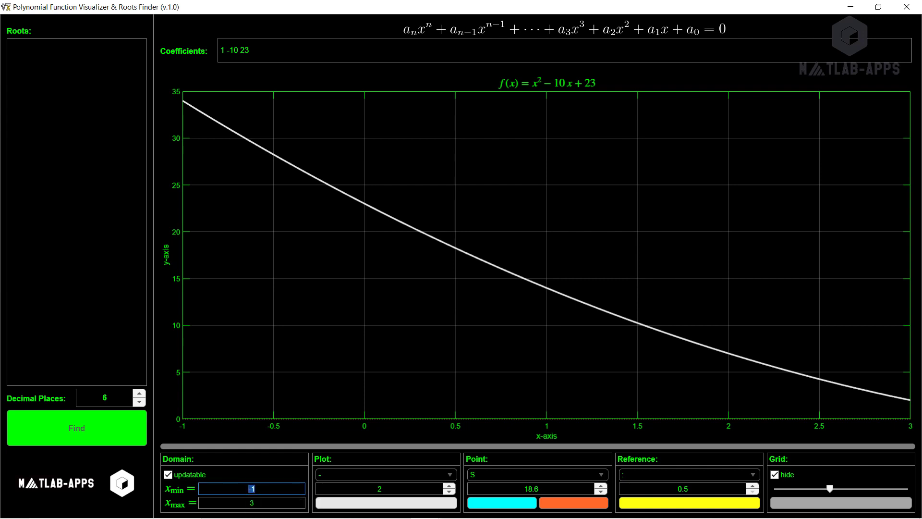
type("3")
left_click(251, 502)
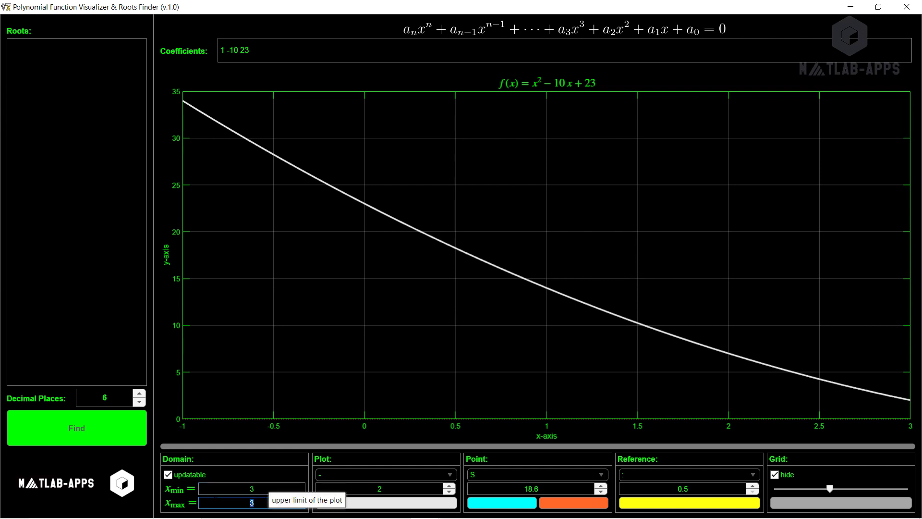
type("7")
key("shift+Tab")
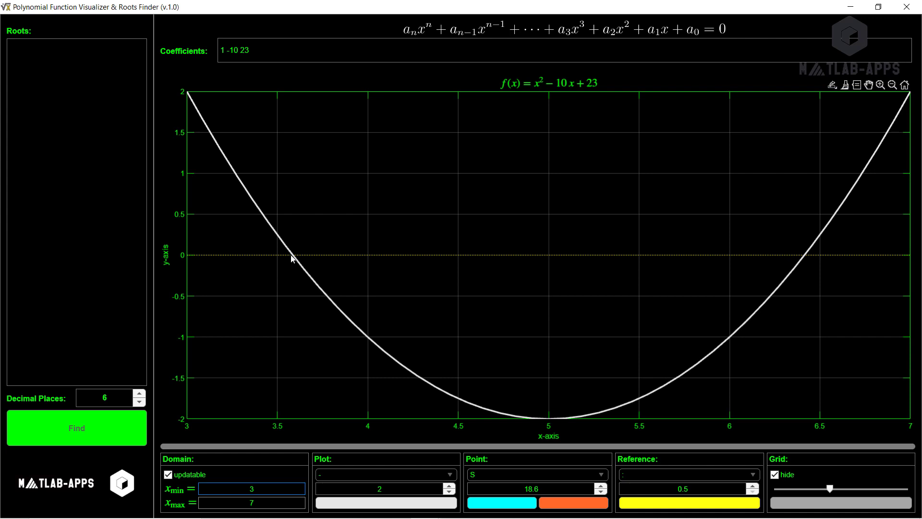
Find the quadratic's roots and mark them with yellow 'o' circles
left_click(94, 437)
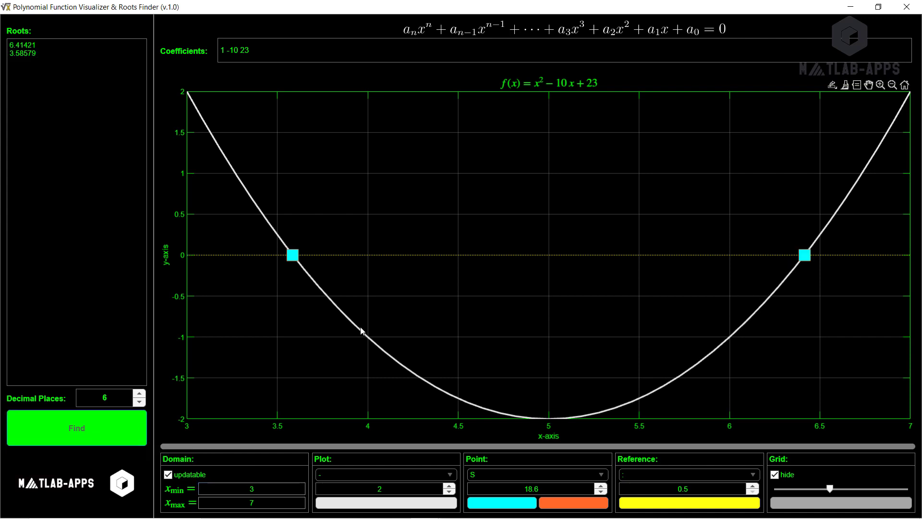
left_click(601, 474)
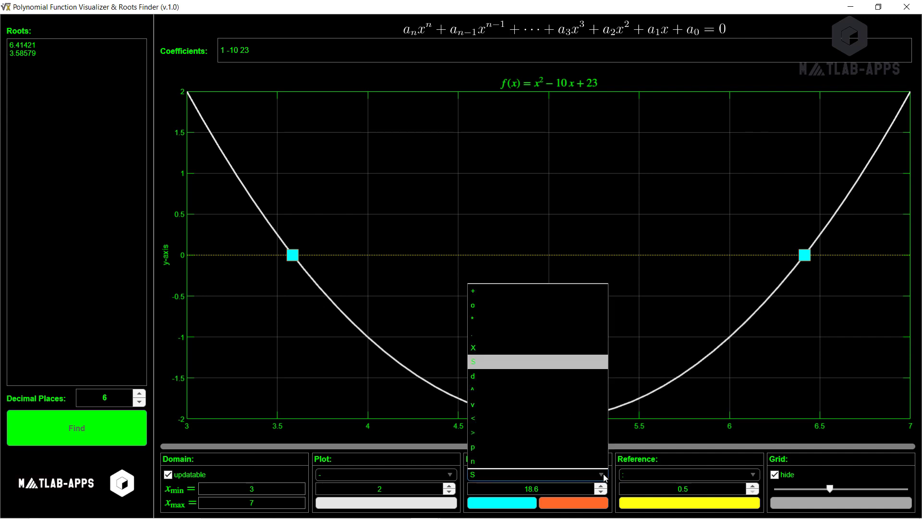
left_click(483, 303)
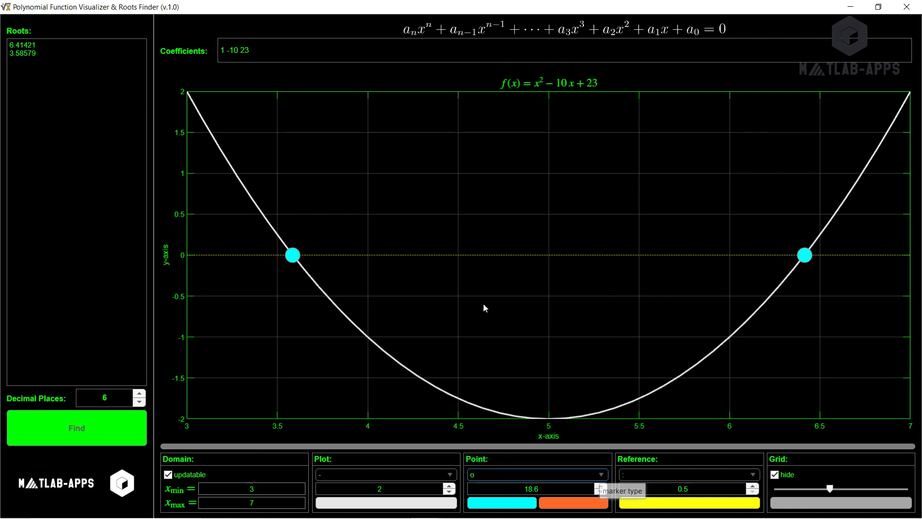
left_click(516, 504)
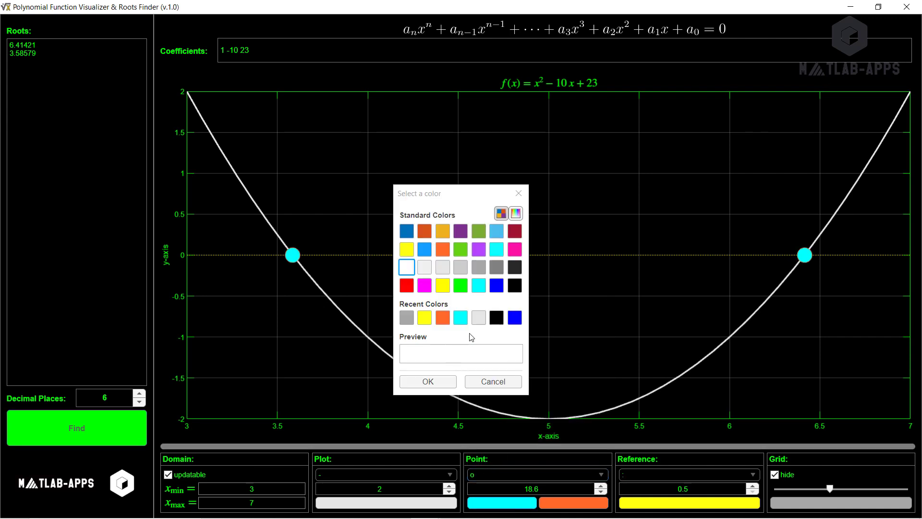
left_click(442, 285)
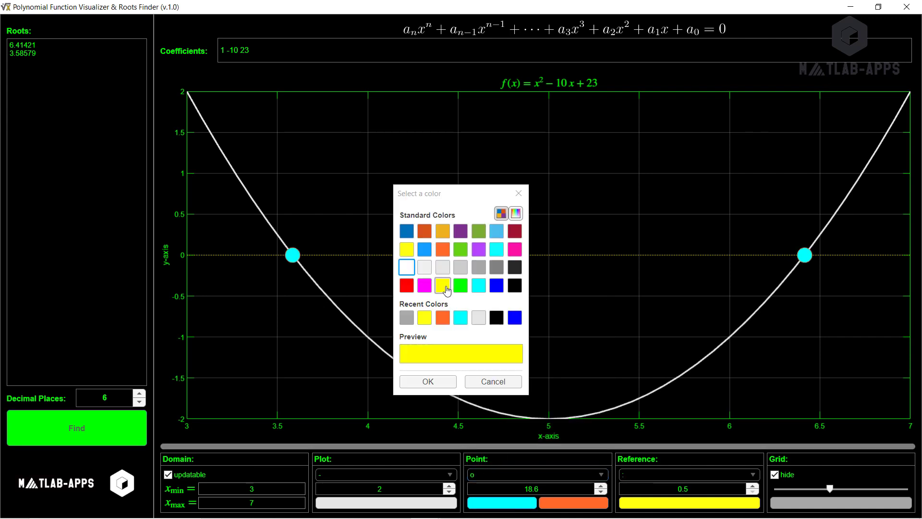
left_click(417, 381)
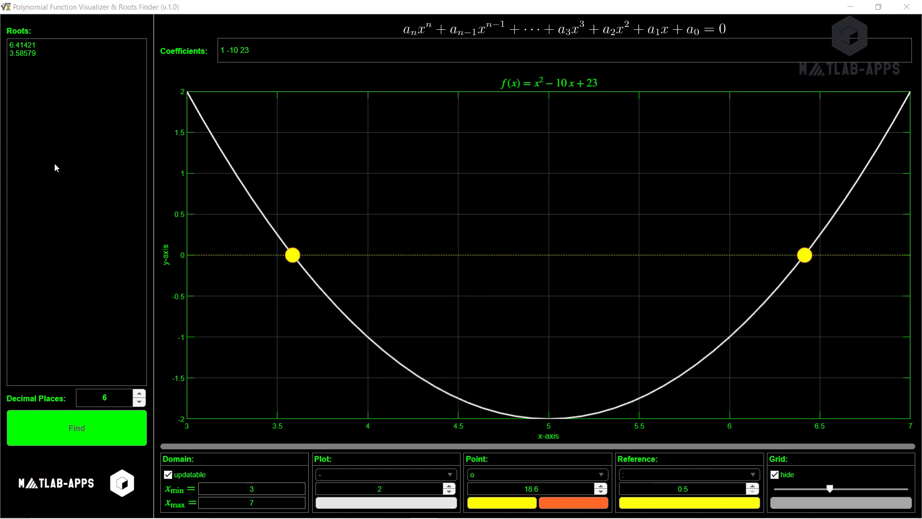
Raise Decimal Places to 14, then clear the listed roots and markers
mouse_move(54, 163)
mouse_move(142, 396)
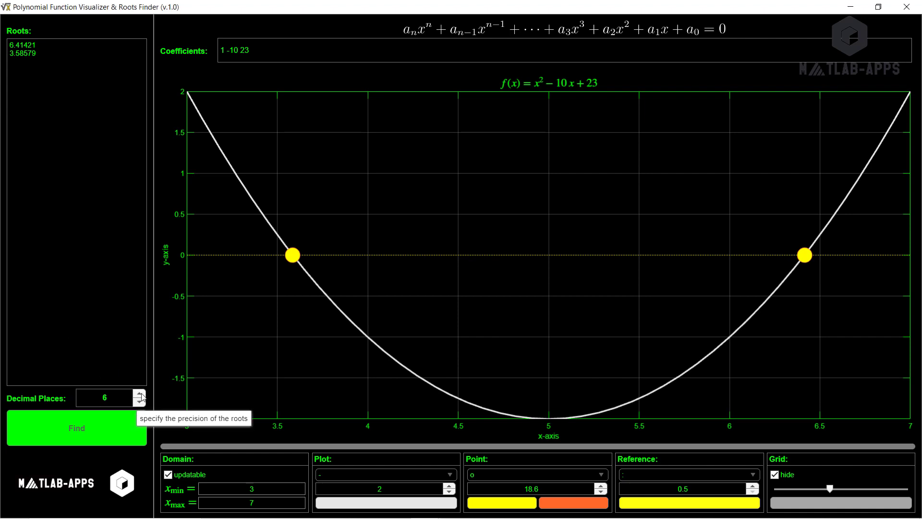
left_click(141, 394)
left_click(125, 416)
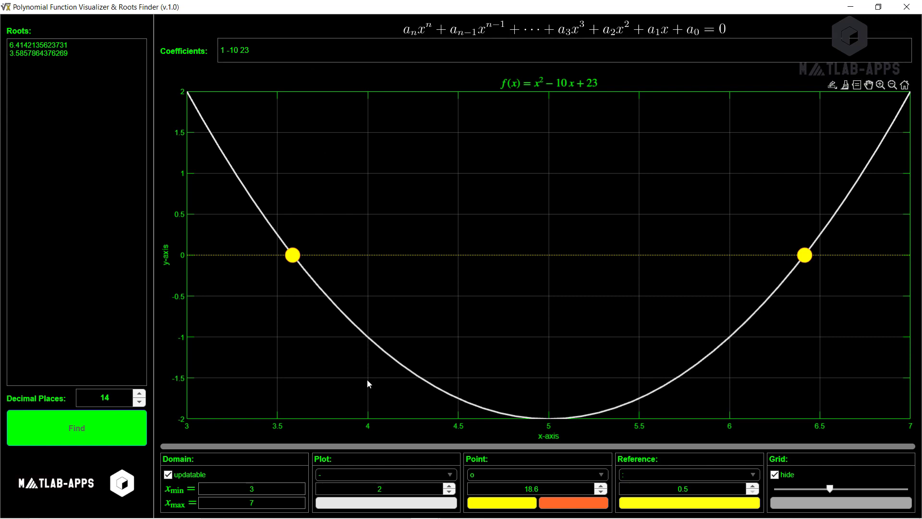
left_click(472, 447)
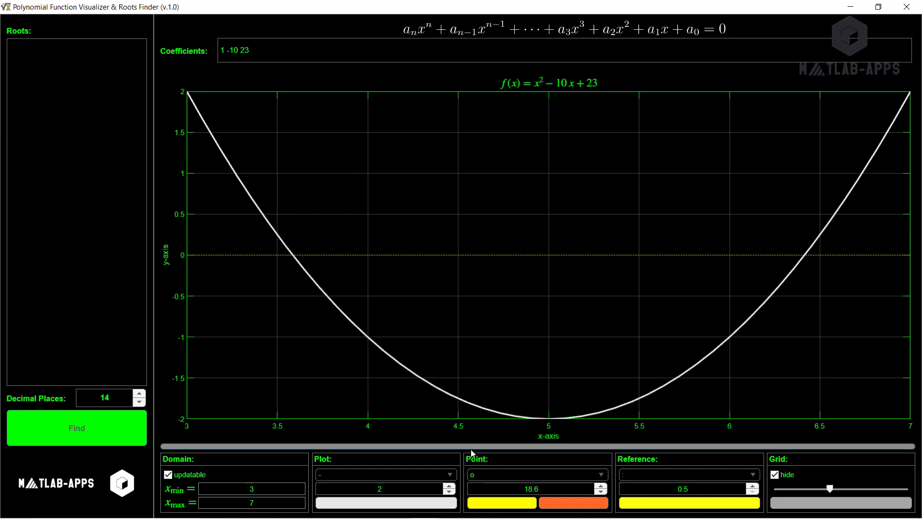
Enter coefficients '2 -1 -7 2' and find the cubic's three roots
left_click_drag(331, 50, 162, 48)
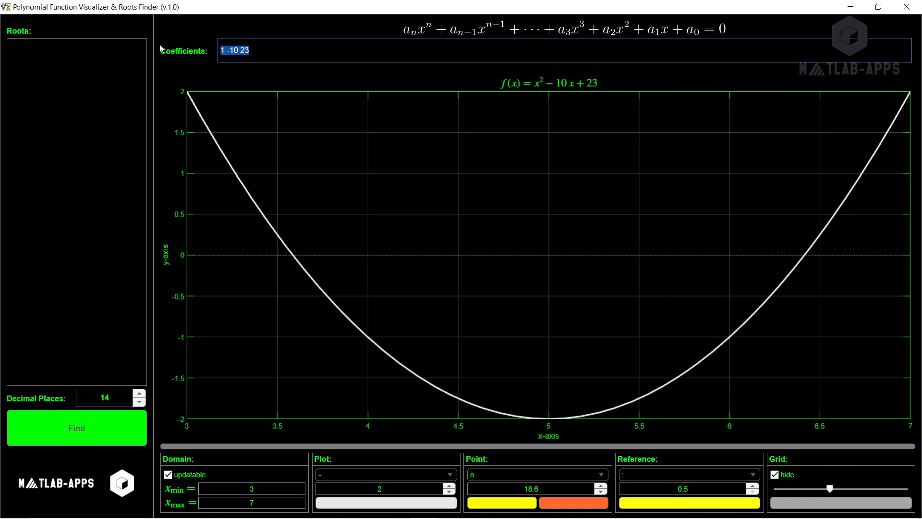
type("2")
type("-7 2")
left_click(163, 72)
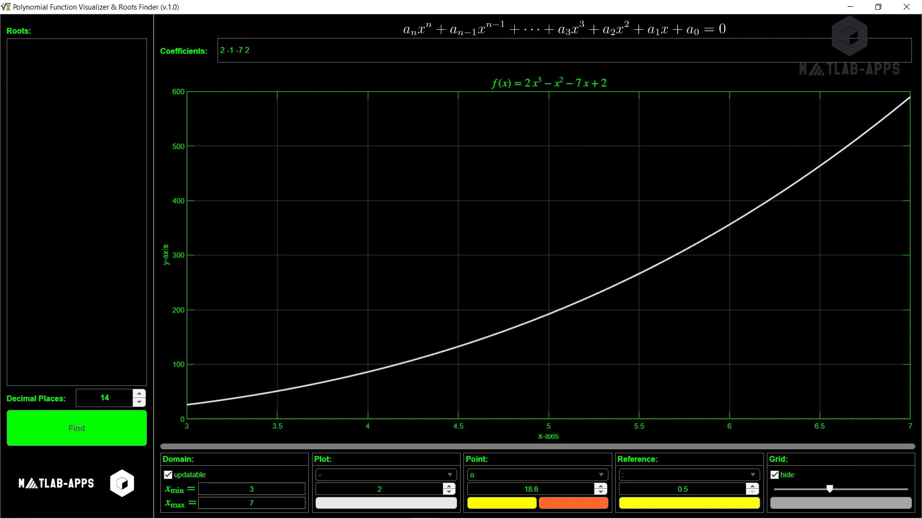
left_click(123, 440)
left_click(93, 431)
left_click(102, 434)
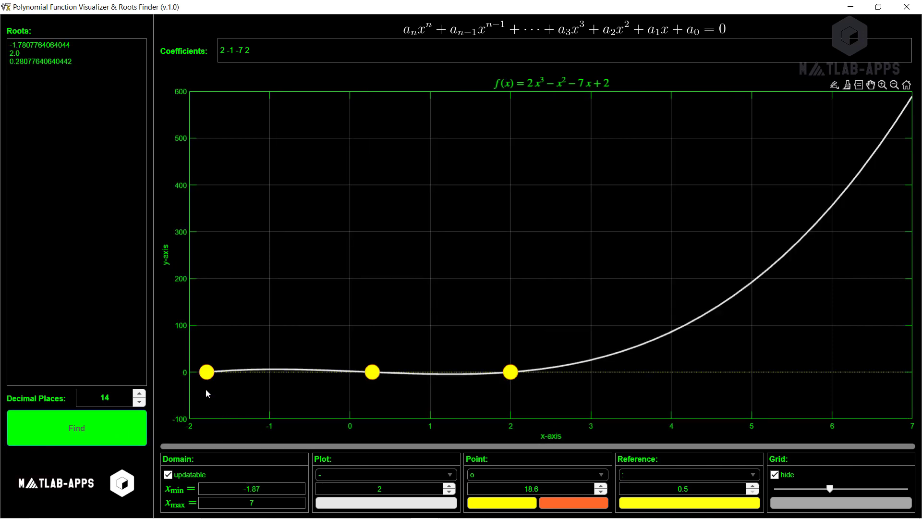
Set the x range to -3 through 3
left_click(270, 488)
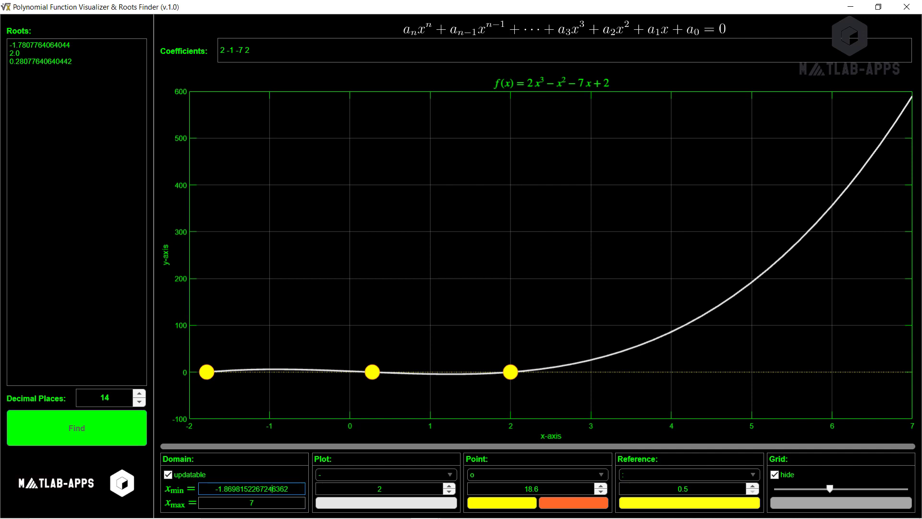
left_click_drag(270, 489, 207, 490)
key("BackSpace")
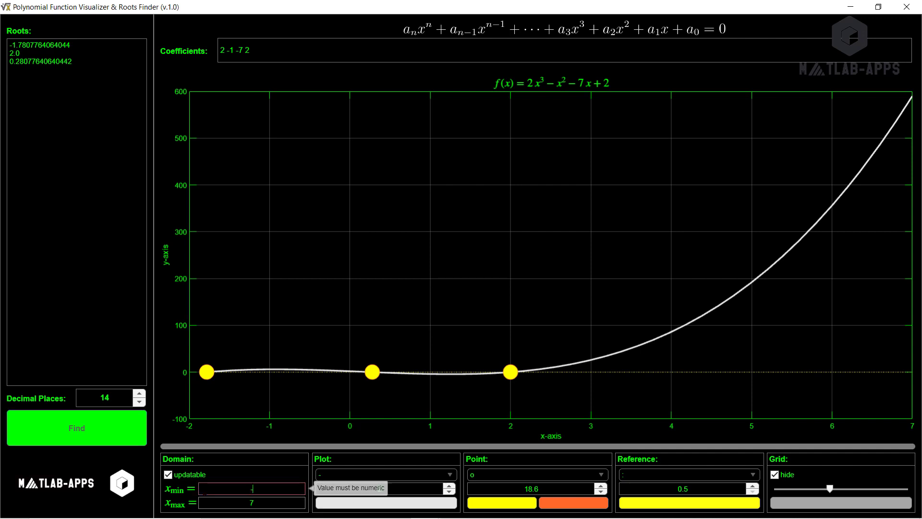
type("-3")
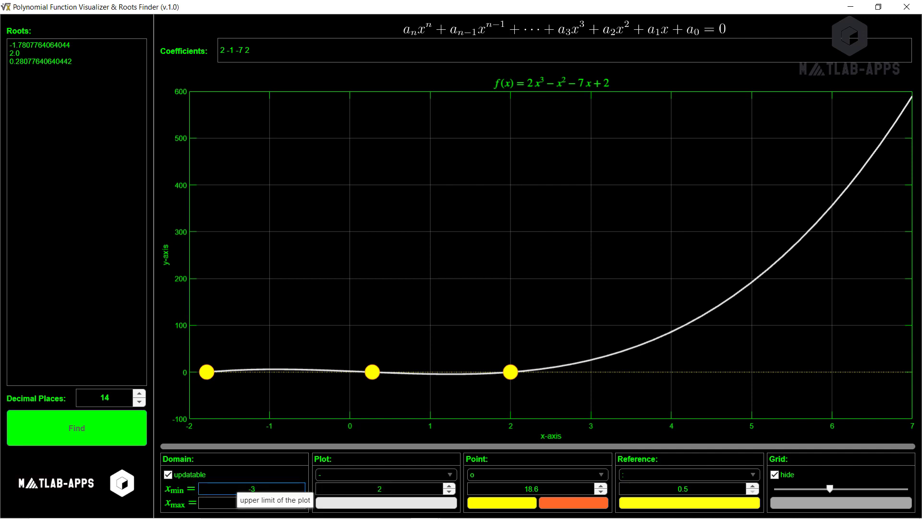
left_click(264, 502)
key("BackSpace")
type("3")
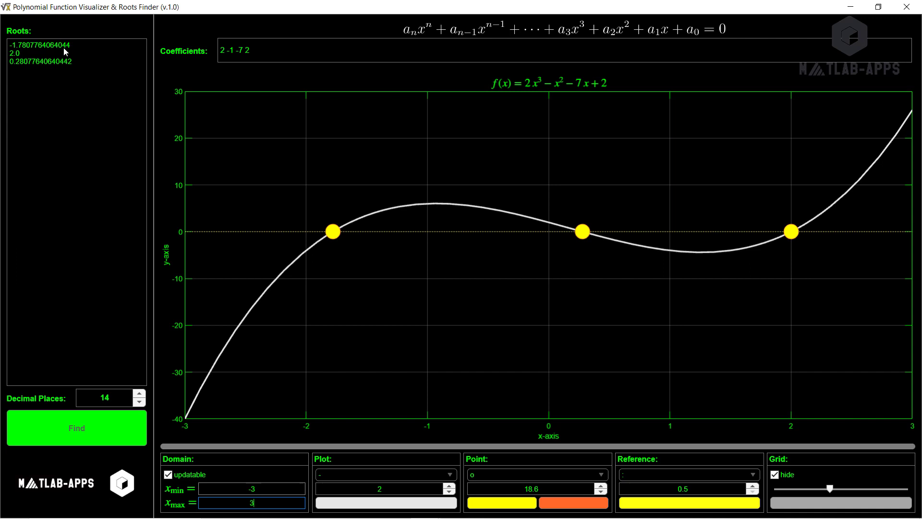
mouse_move(83, 61)
key("Tab")
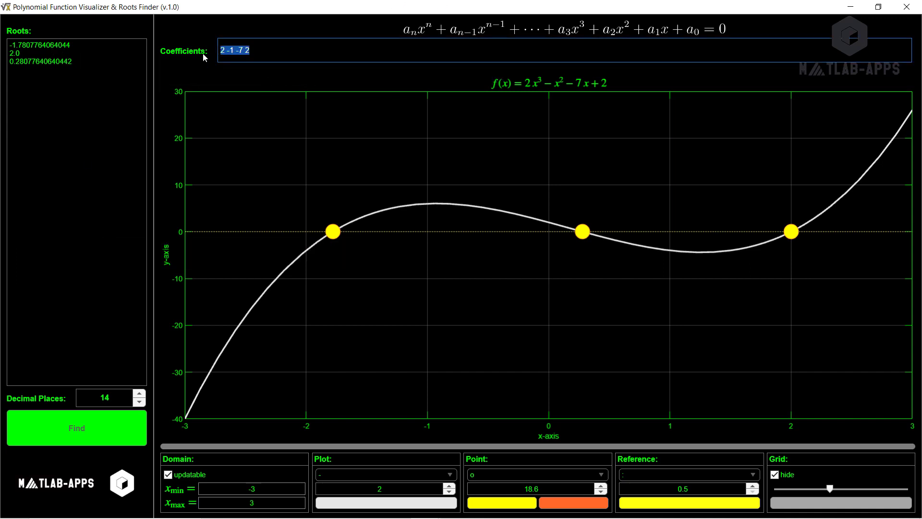
key("BackSpace")
type("-2 4 66 -100 -400")
left_click(204, 67)
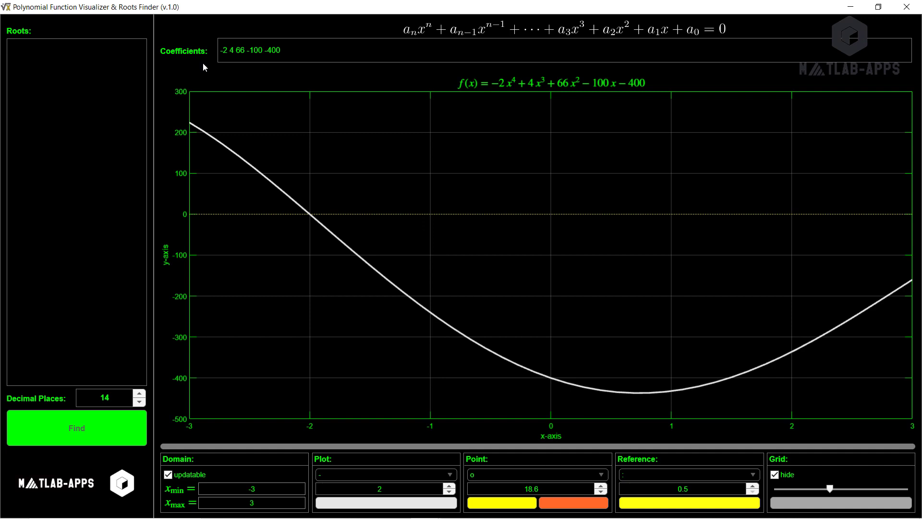
left_click(87, 438)
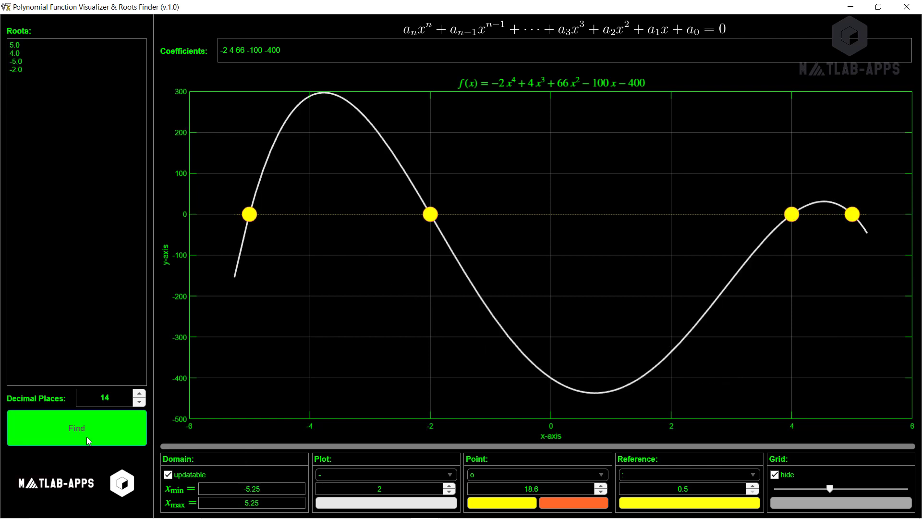
left_click(852, 214)
Set the plot's x range from -6 to 6
left_click(272, 488)
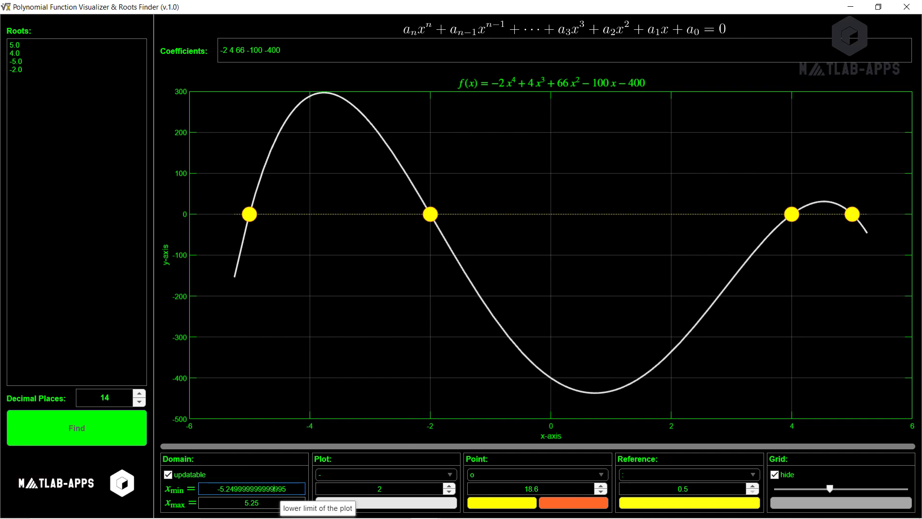
key("ctrl+a")
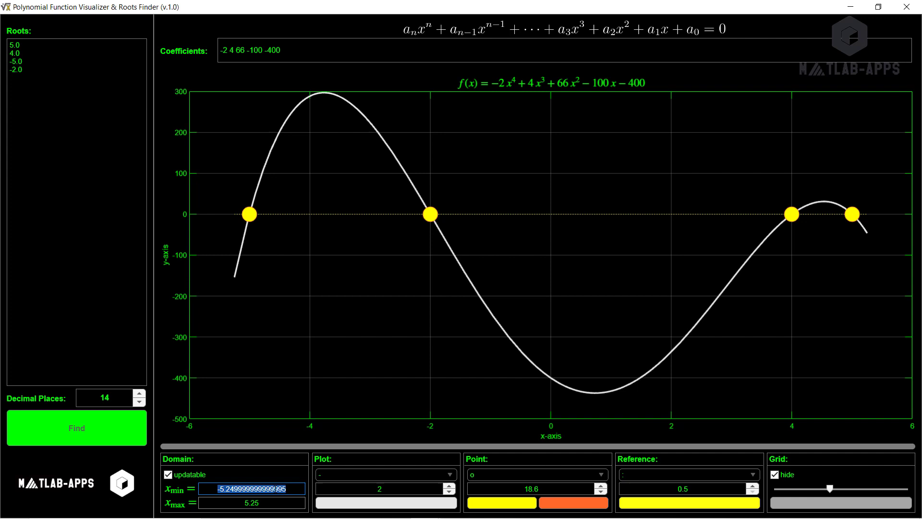
key("BackSpace")
type("-6")
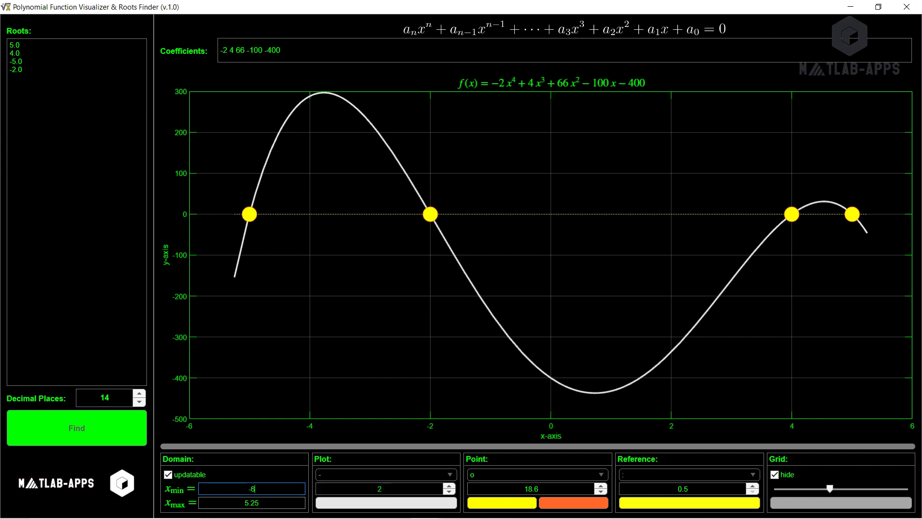
left_click(269, 502)
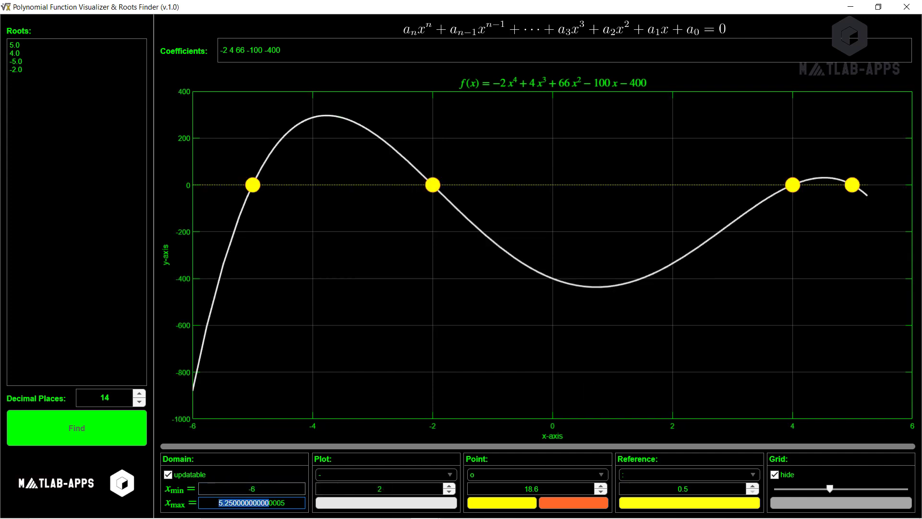
left_click_drag(268, 502, 286, 503)
type("6")
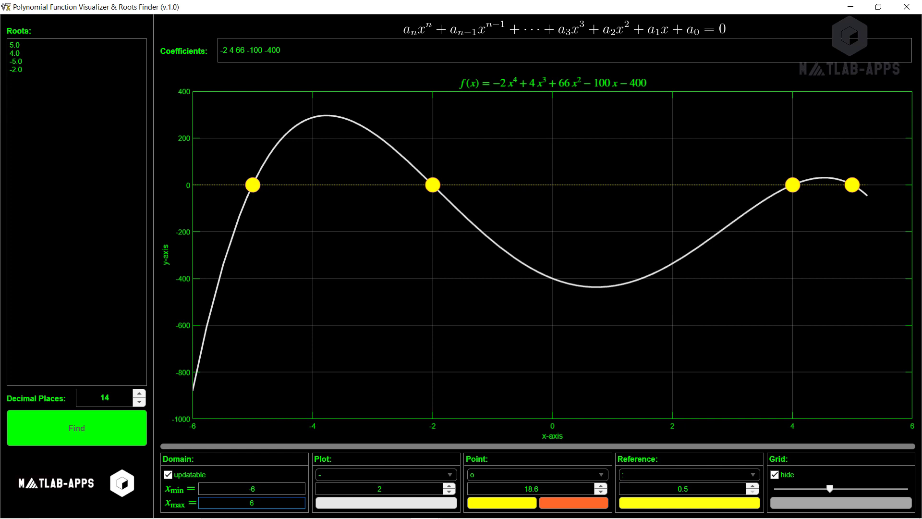
key("Return")
Change the plot colour to the pink/magenta standard swatch
left_click(359, 503)
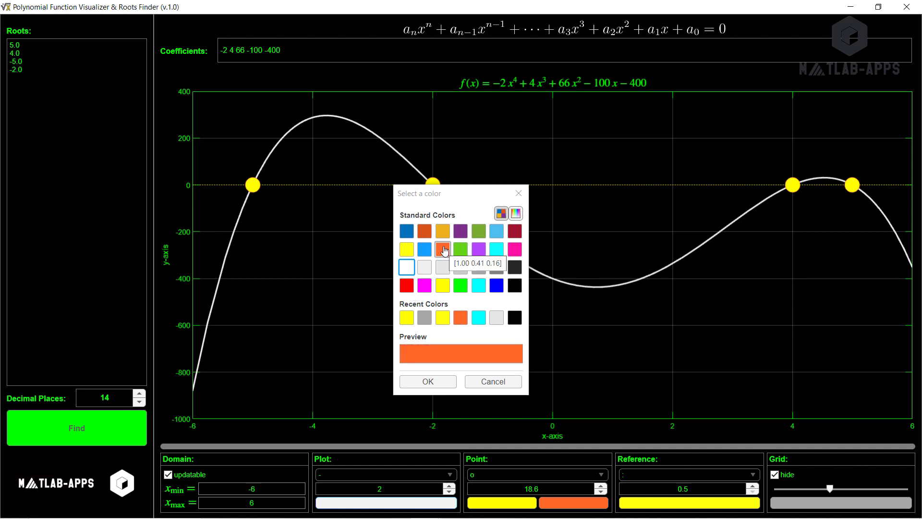
left_click(442, 249)
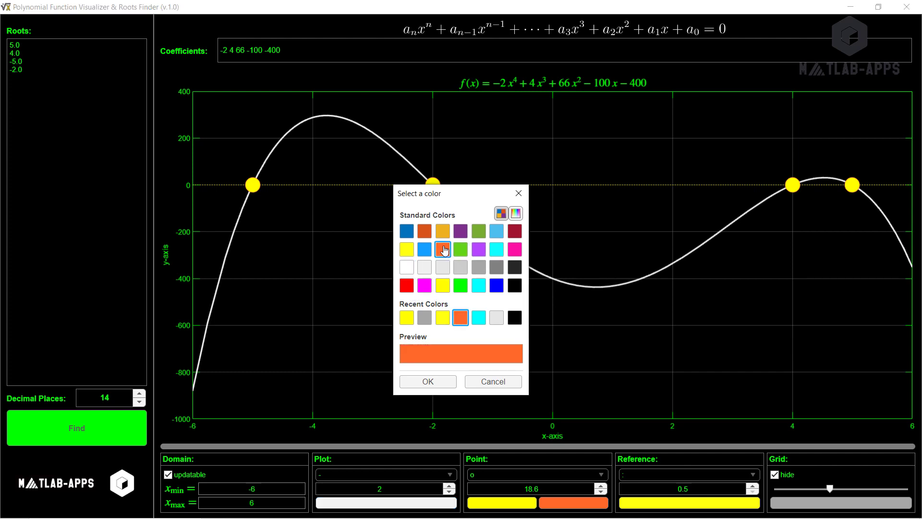
left_click(514, 249)
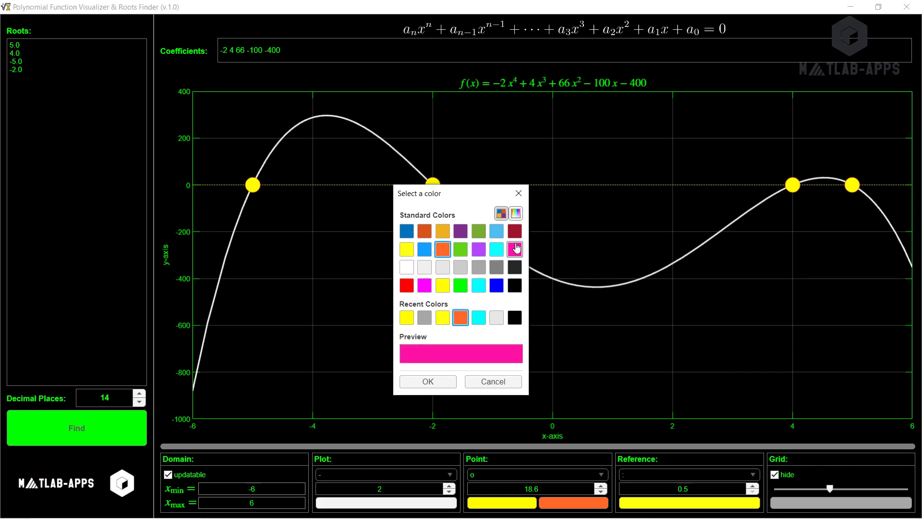
left_click(432, 381)
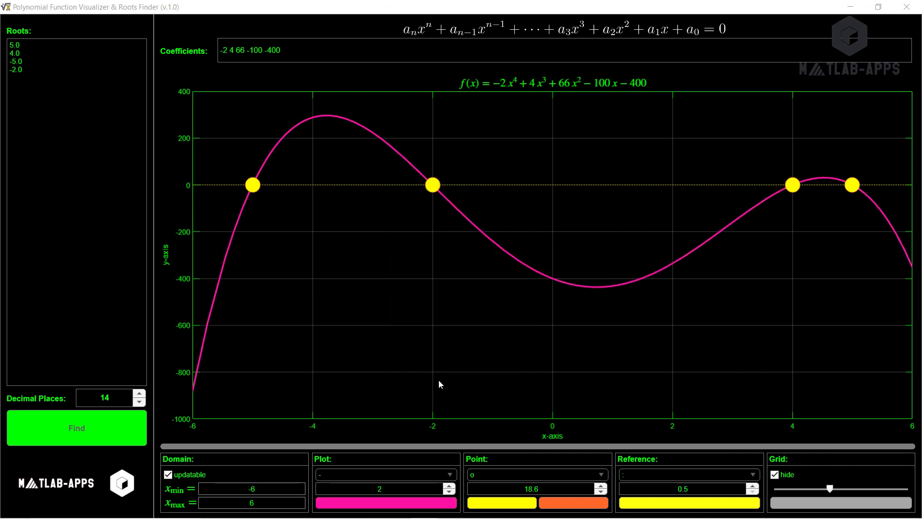